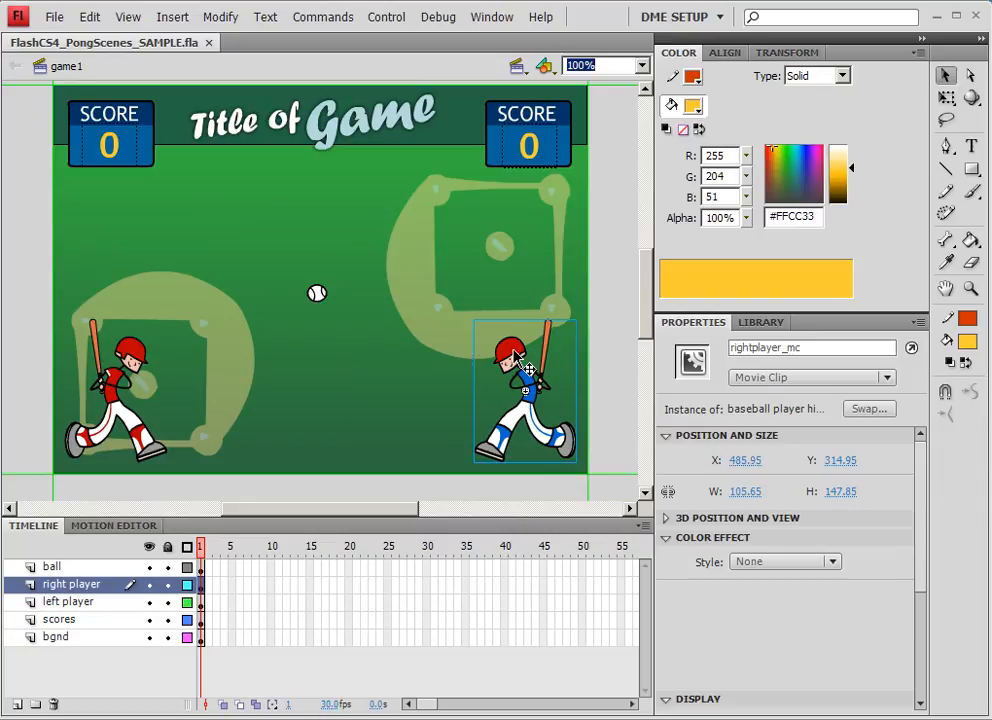
Open the right player's movie clip, preview its swing animation, inspect the script on the action layer's first frame, and return to the game1 scene.
{"action": "double_click", "coordinate": [527, 372]}
{"action": "left_click_drag", "start_coordinate": [205, 547], "coordinate": [254, 560]}
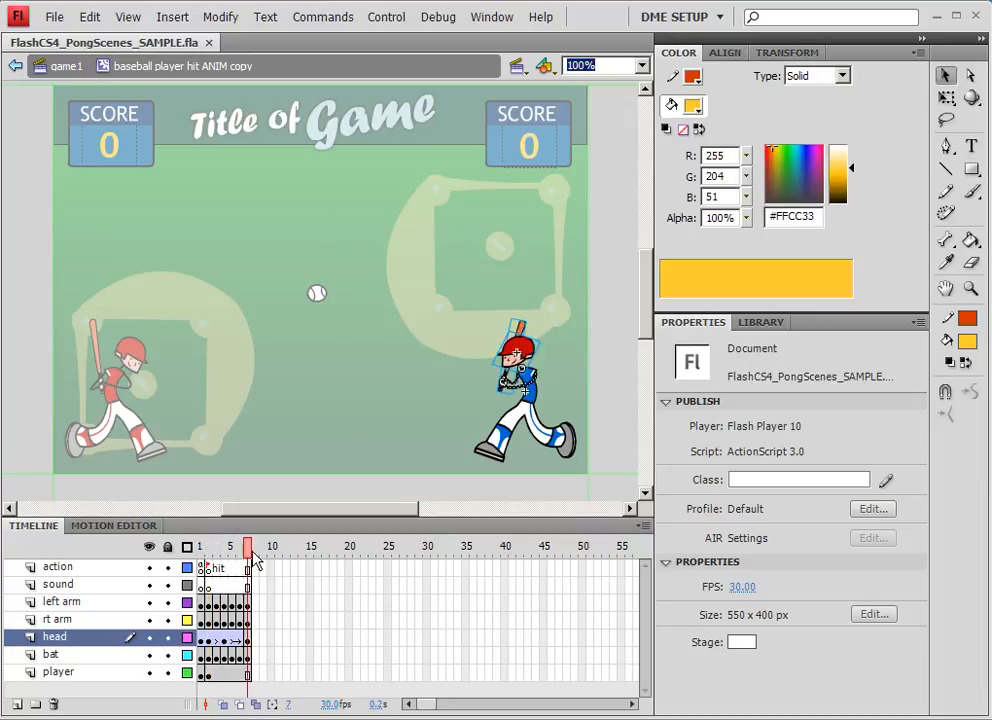
{"action": "left_click", "coordinate": [201, 567]}
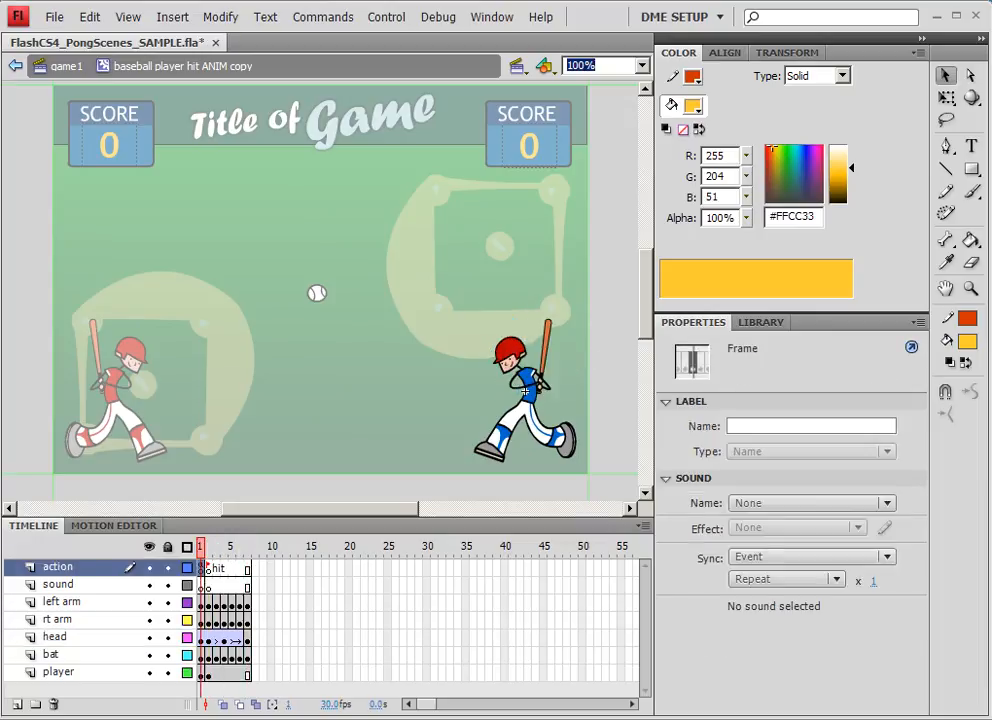
{"action": "key", "text": "F9"}
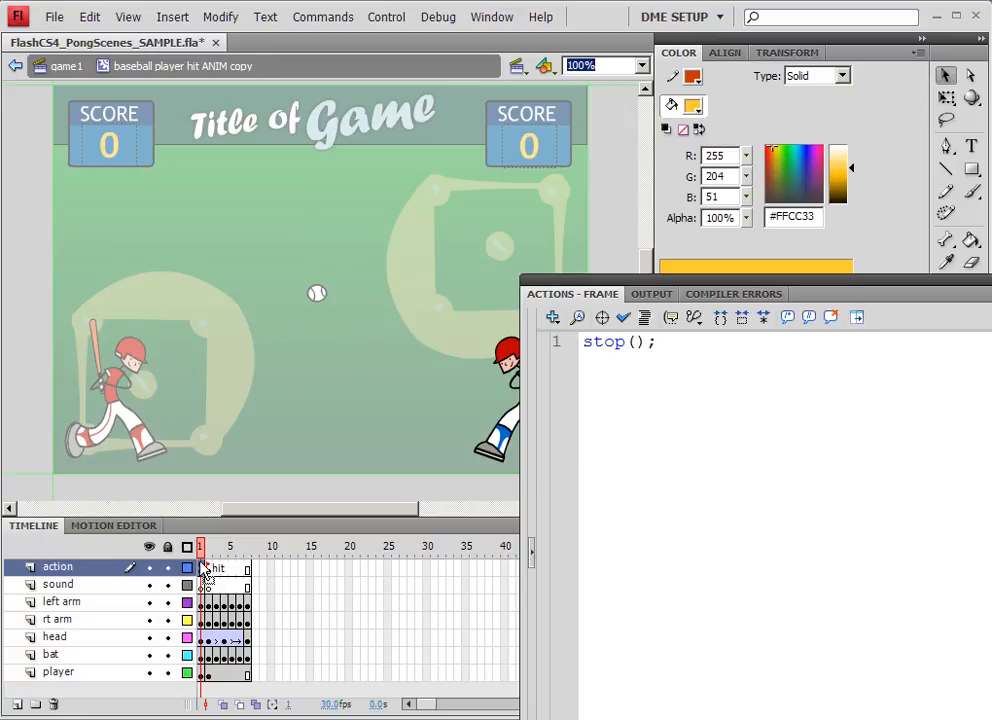
{"action": "key", "text": "F9"}
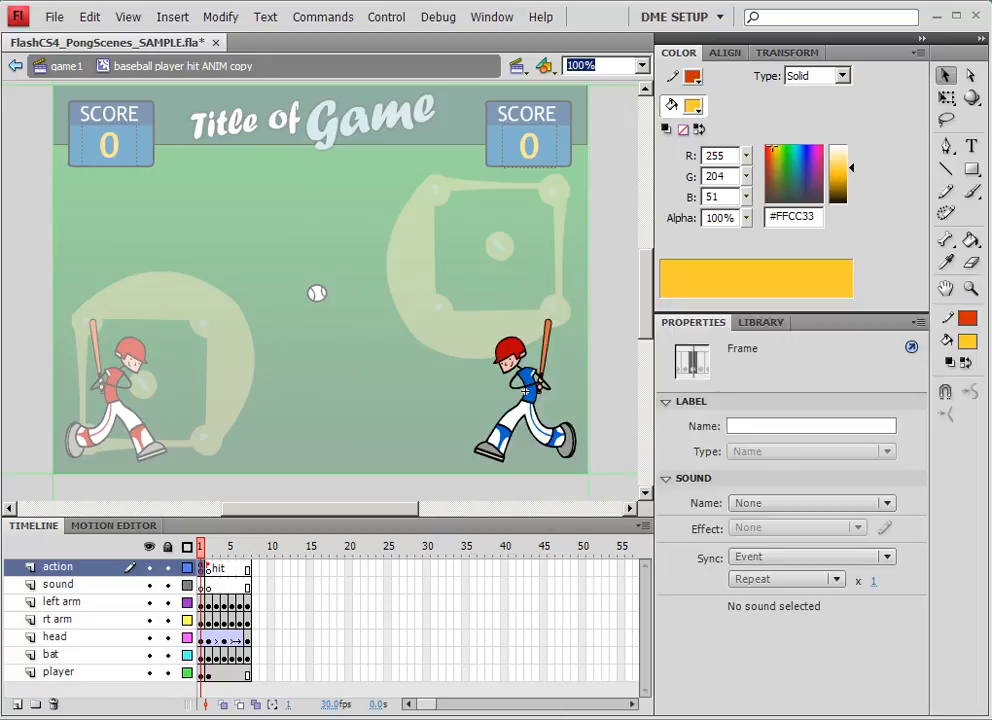
{"action": "double_click", "coordinate": [21, 176]}
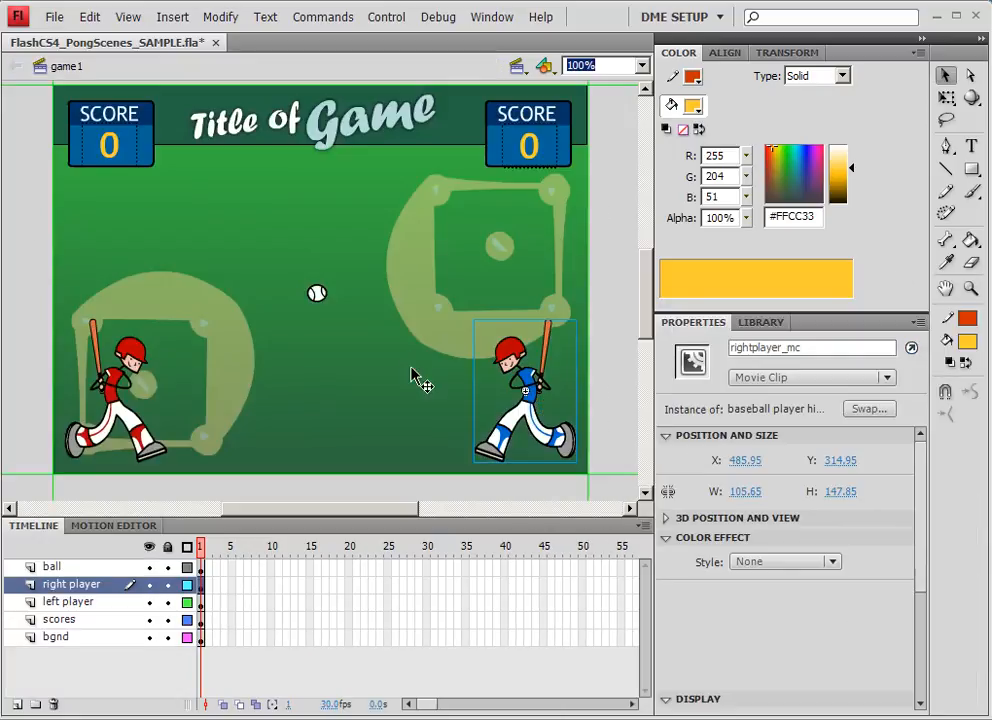
Inside the ball's movie clip, label frame 2 of the actions layer "hit", and return to the game1 scene.
{"action": "double_click", "coordinate": [312, 290]}
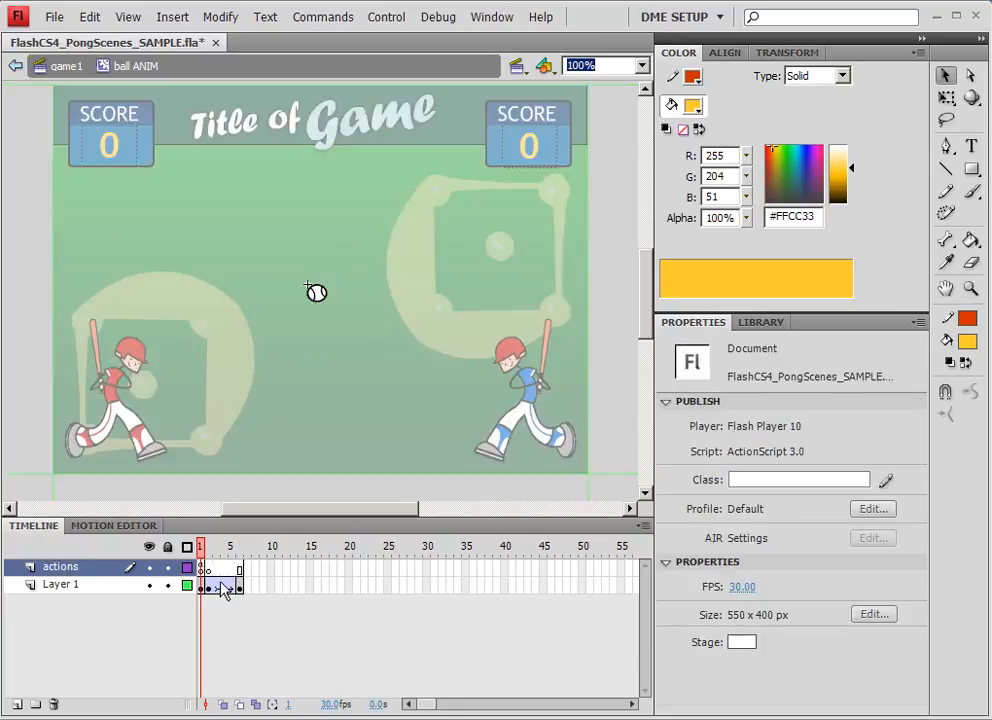
{"action": "left_click", "coordinate": [215, 550]}
{"action": "left_click_drag", "start_coordinate": [217, 552], "coordinate": [206, 560]}
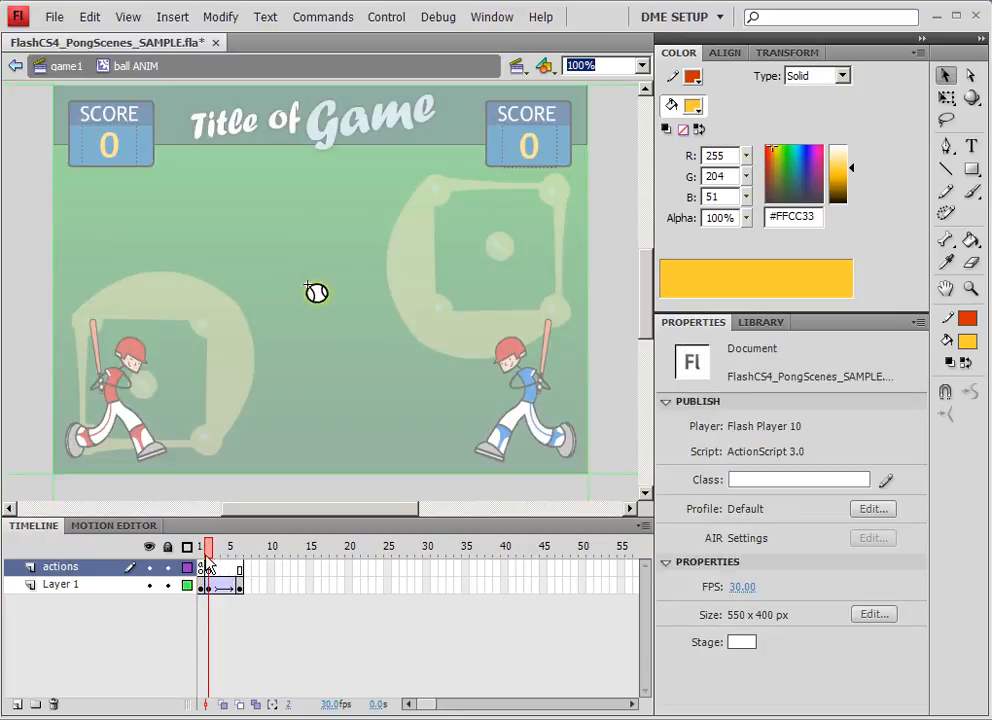
{"action": "left_click", "coordinate": [211, 569]}
{"action": "left_click", "coordinate": [788, 424]}
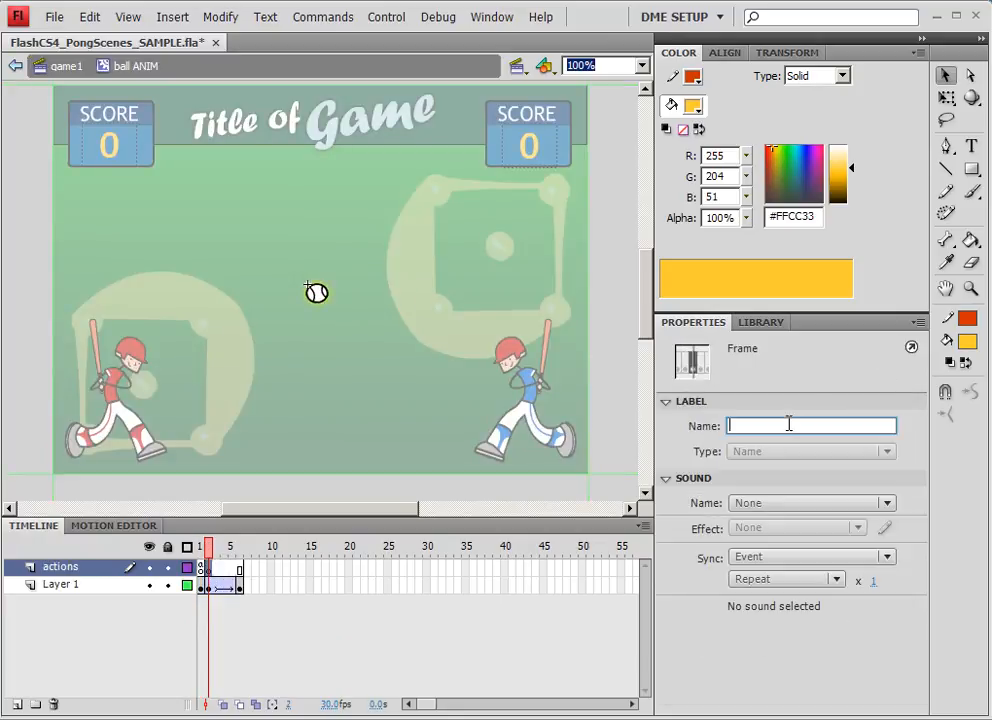
{"action": "type", "text": "hit"}
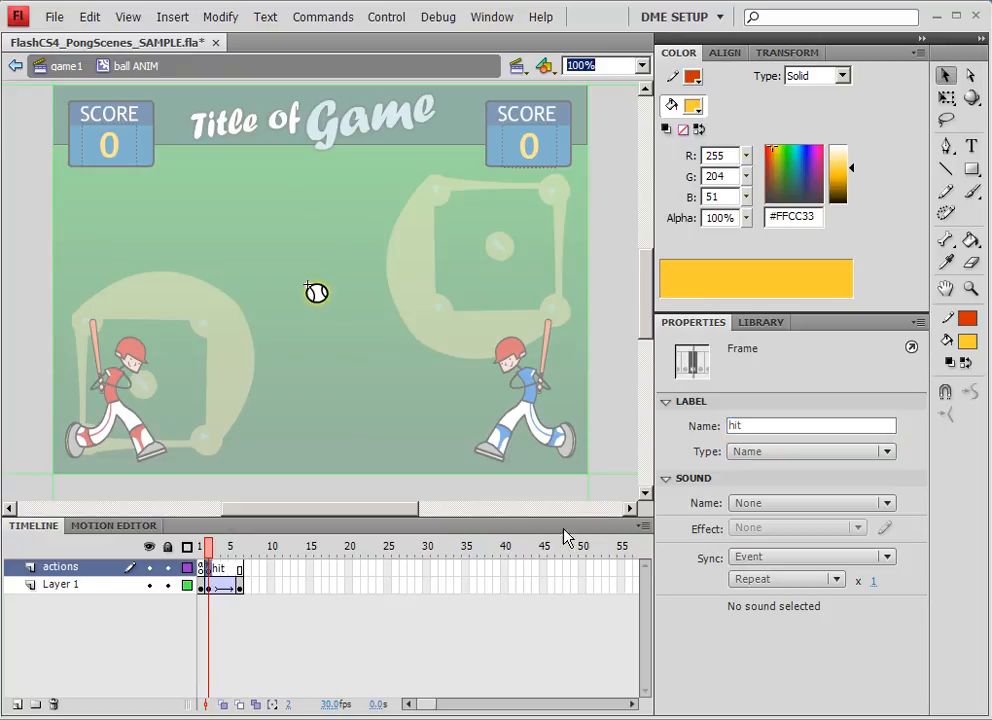
{"action": "left_click_drag", "start_coordinate": [211, 556], "coordinate": [164, 553]}
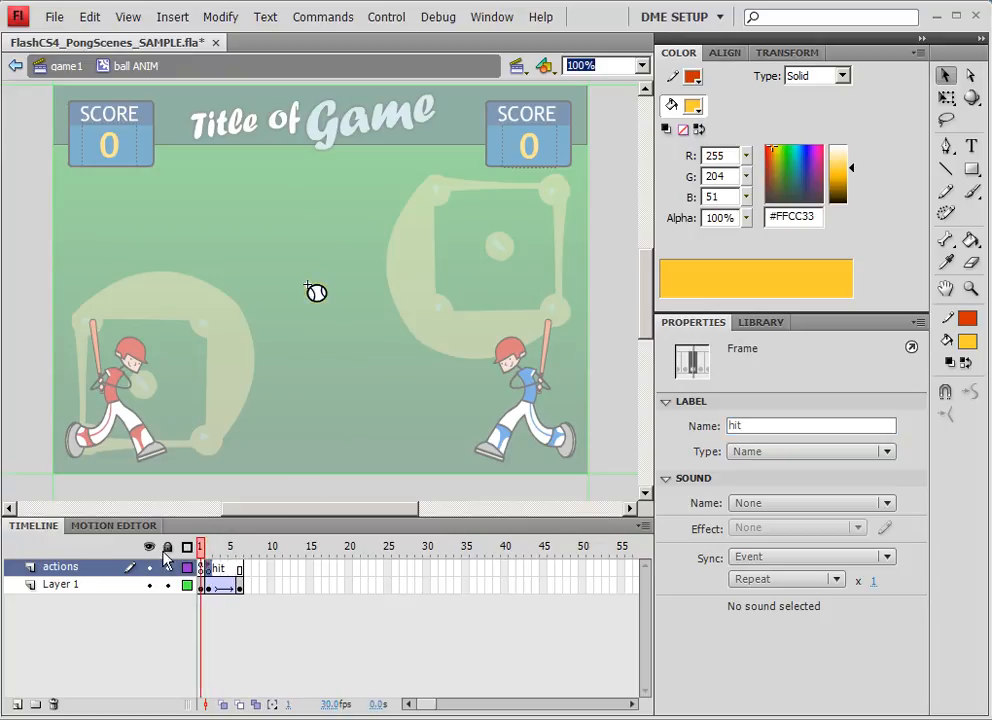
{"action": "left_click", "coordinate": [21, 248]}
{"action": "left_click", "coordinate": [62, 65]}
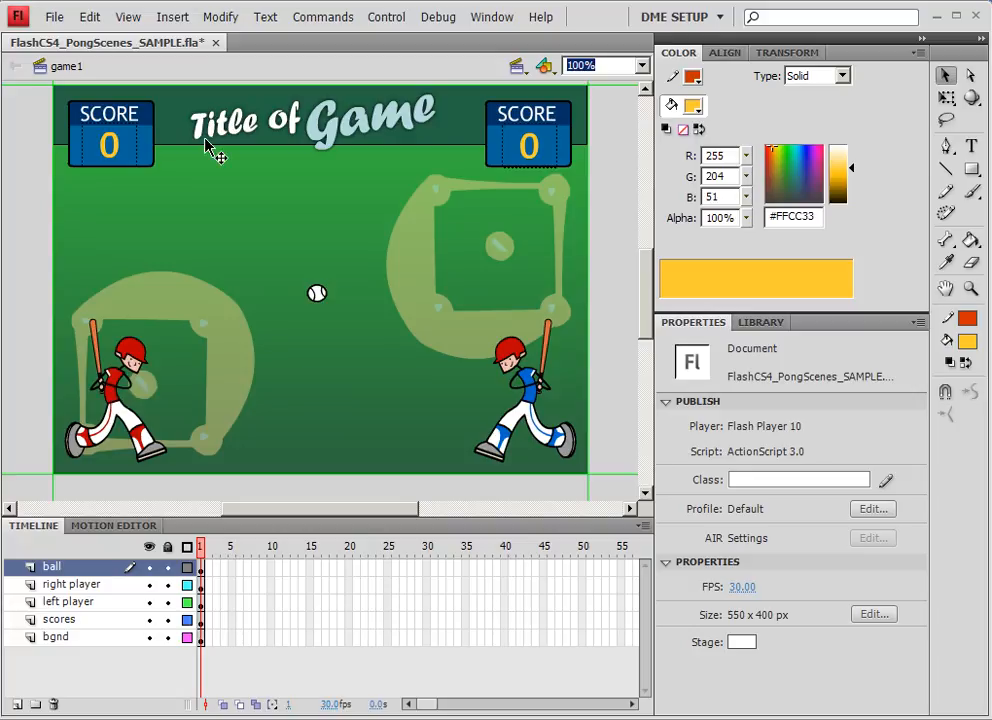
Check the instance names of the two score text fields on the stage.
{"action": "left_click", "coordinate": [126, 156]}
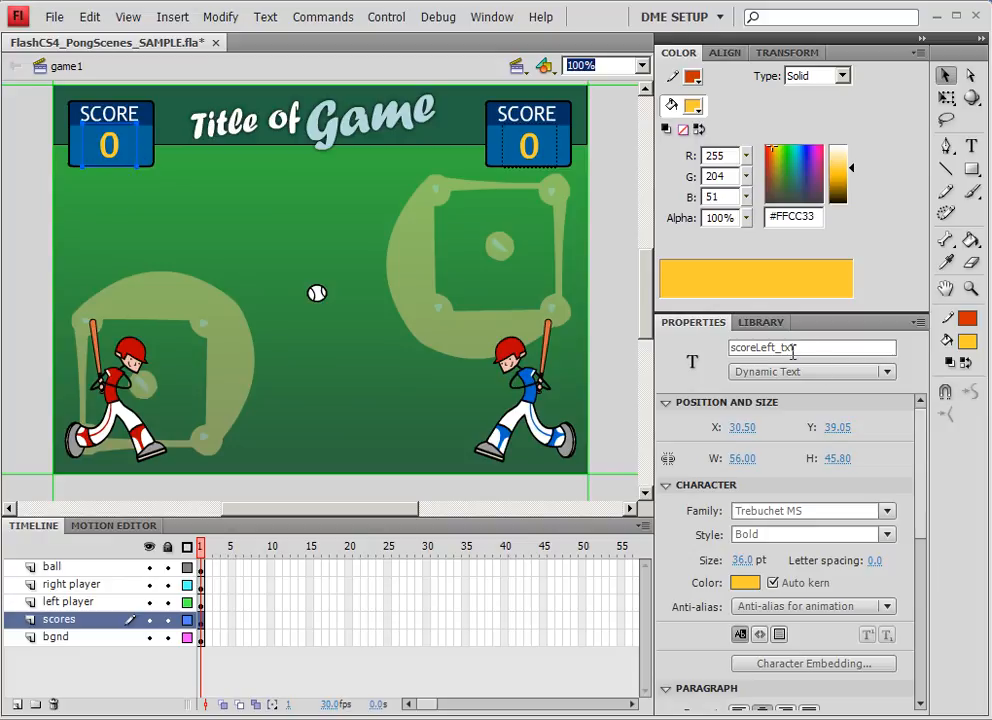
{"action": "left_click_drag", "start_coordinate": [797, 347], "coordinate": [688, 347]}
{"action": "left_click", "coordinate": [540, 172]}
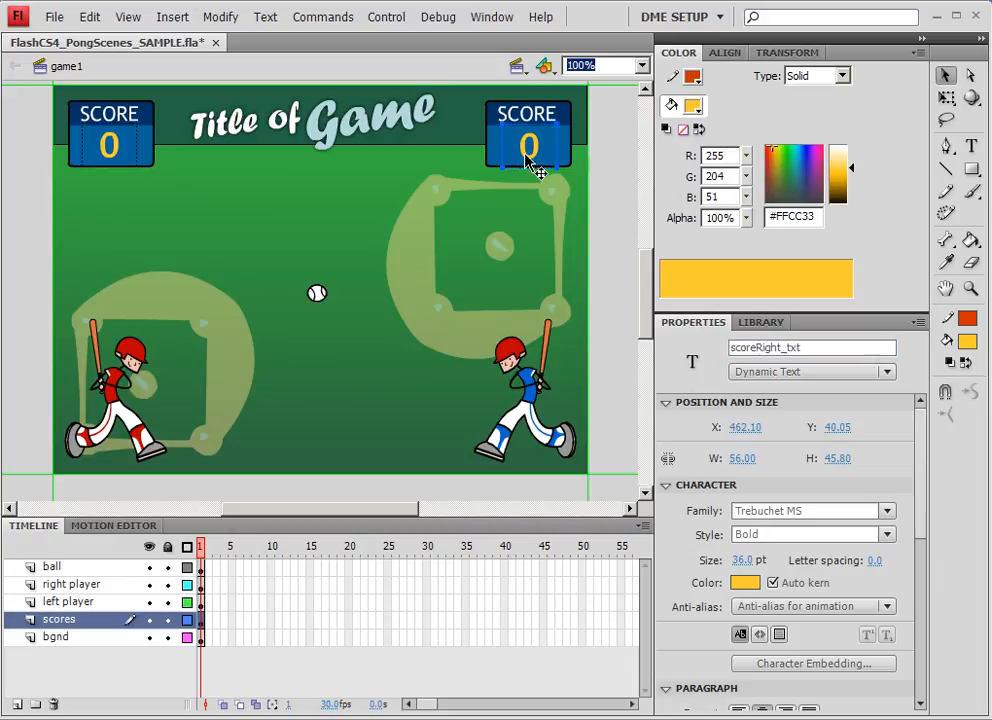
{"action": "left_click_drag", "start_coordinate": [797, 347], "coordinate": [690, 350]}
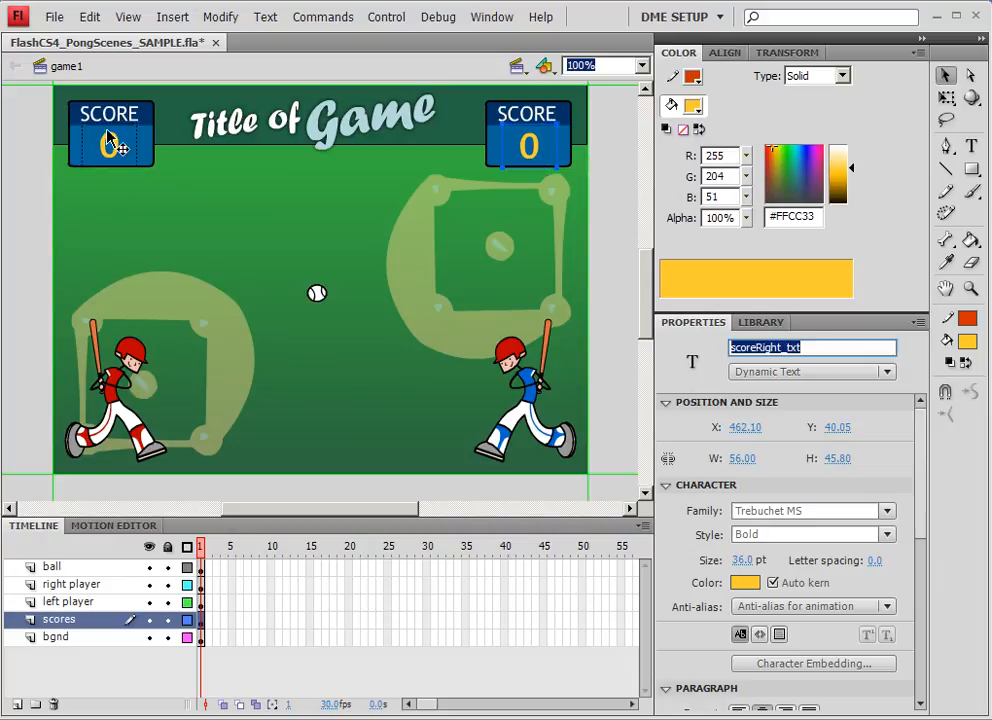
{"action": "left_click", "coordinate": [145, 150]}
{"action": "left_click", "coordinate": [553, 158]}
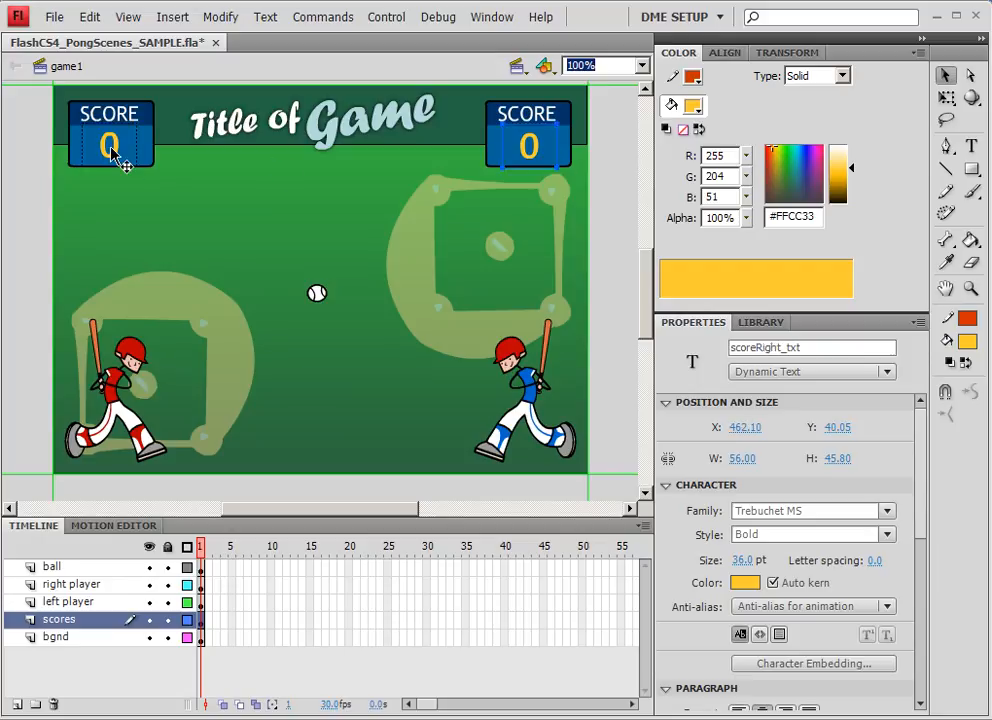
{"action": "left_click", "coordinate": [80, 160]}
{"action": "left_click", "coordinate": [27, 183]}
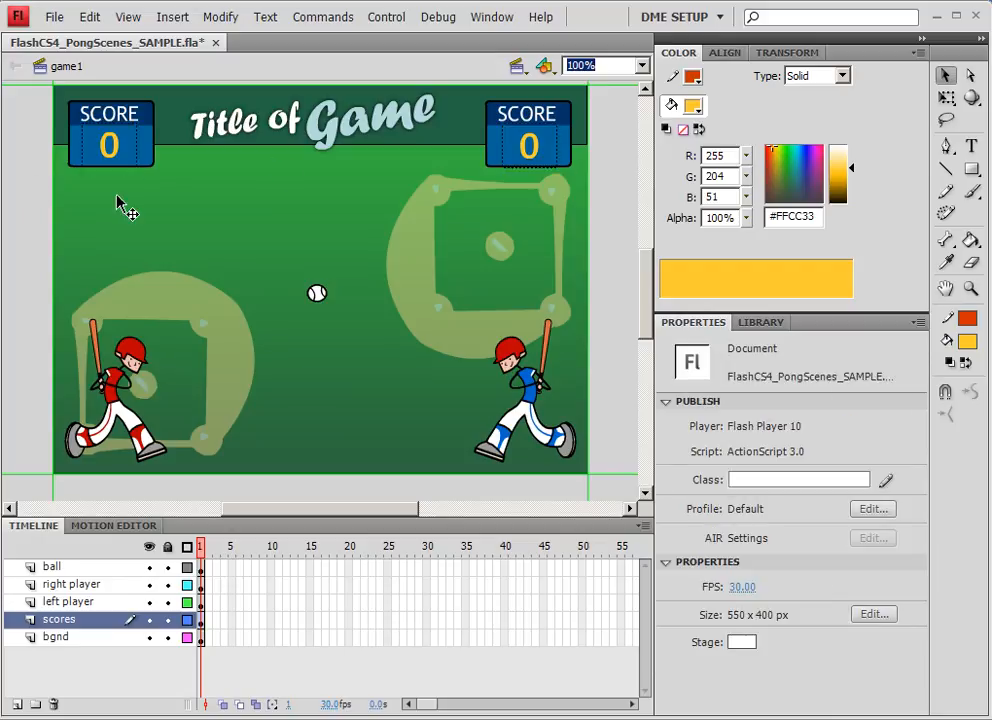
Review which stage objects belong to the ball, player, scores and bgnd layers.
{"action": "left_click", "coordinate": [73, 584]}
{"action": "left_click", "coordinate": [70, 603]}
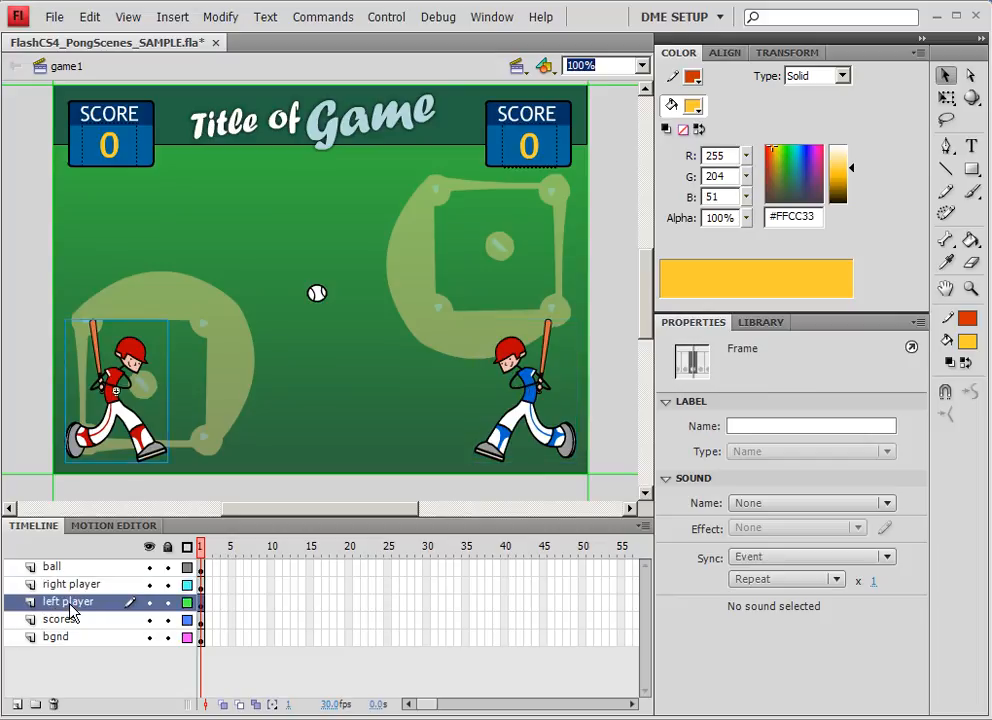
{"action": "left_click", "coordinate": [60, 568]}
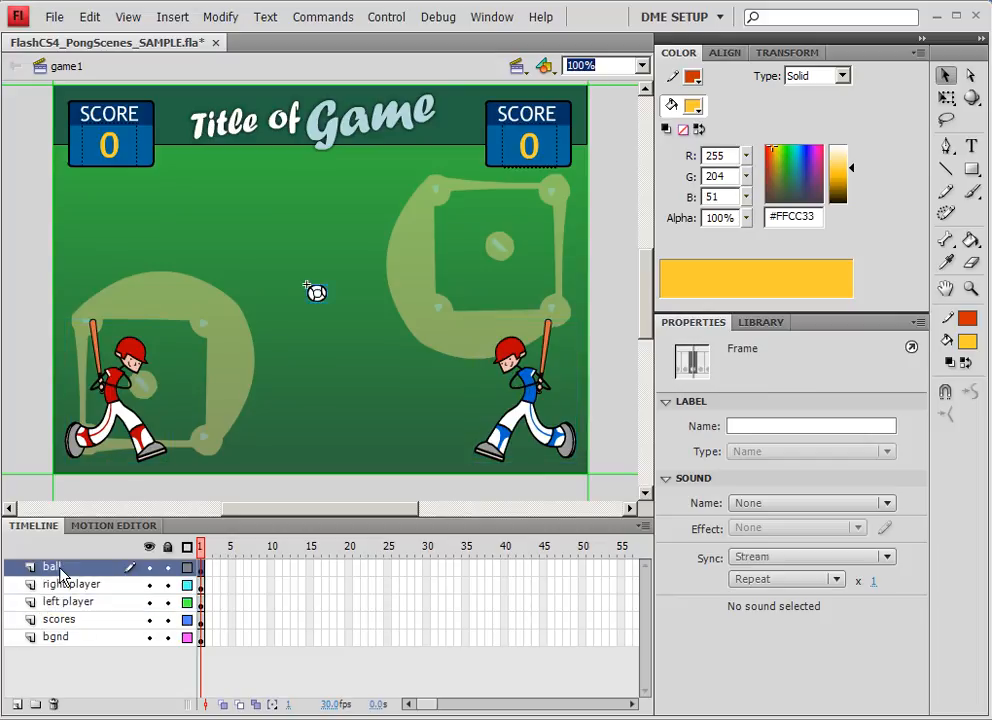
{"action": "left_click", "coordinate": [62, 603], "text": "shift"}
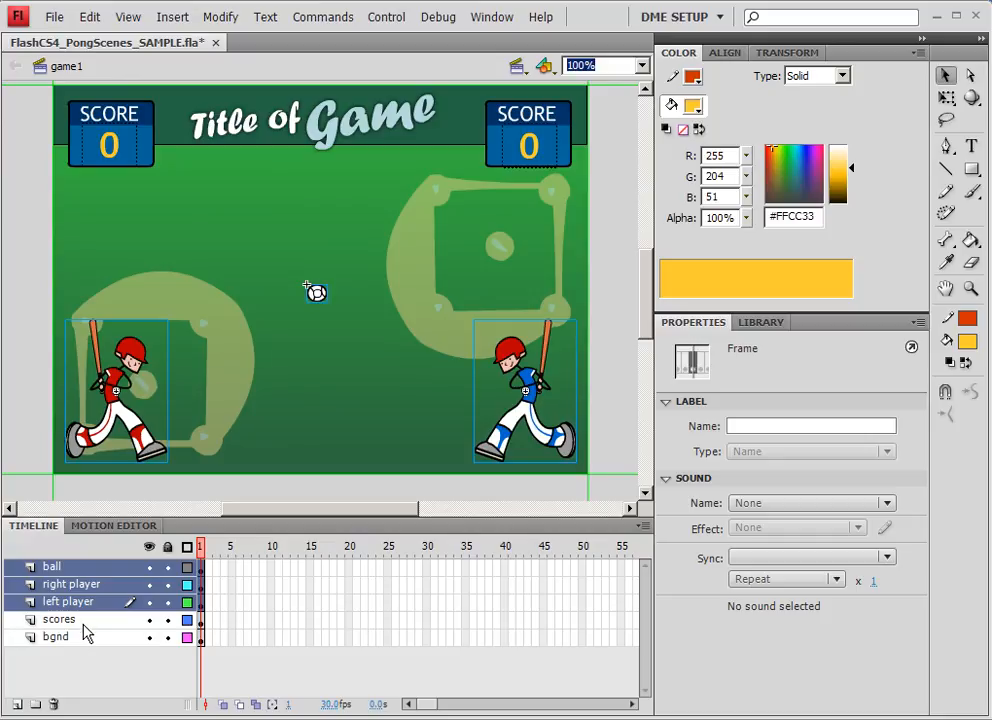
{"action": "left_click", "coordinate": [60, 620]}
{"action": "left_click", "coordinate": [60, 641], "text": "shift"}
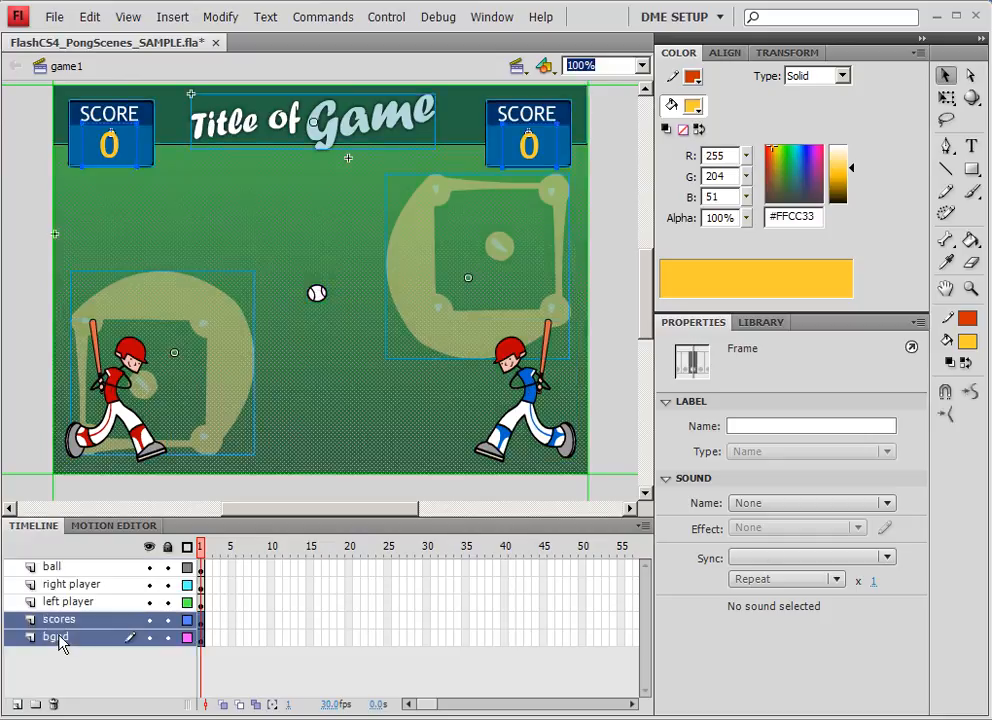
{"action": "left_click", "coordinate": [283, 660]}
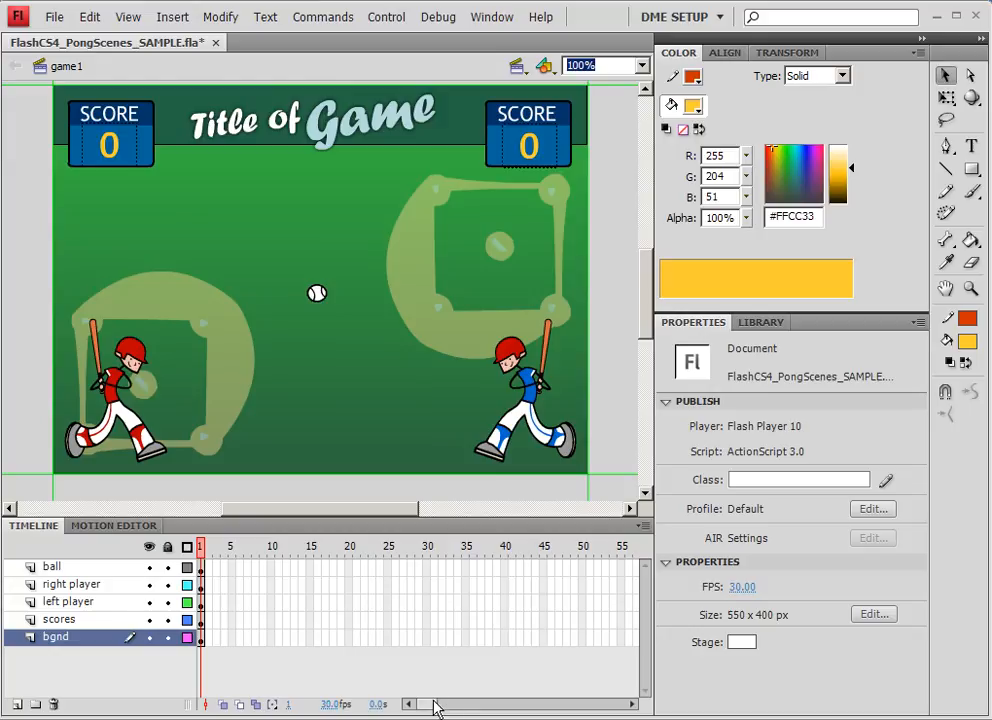
Extend all five layers of the game1 scene to frame 70 by inserting frames.
{"action": "left_click_drag", "start_coordinate": [430, 707], "coordinate": [440, 707]}
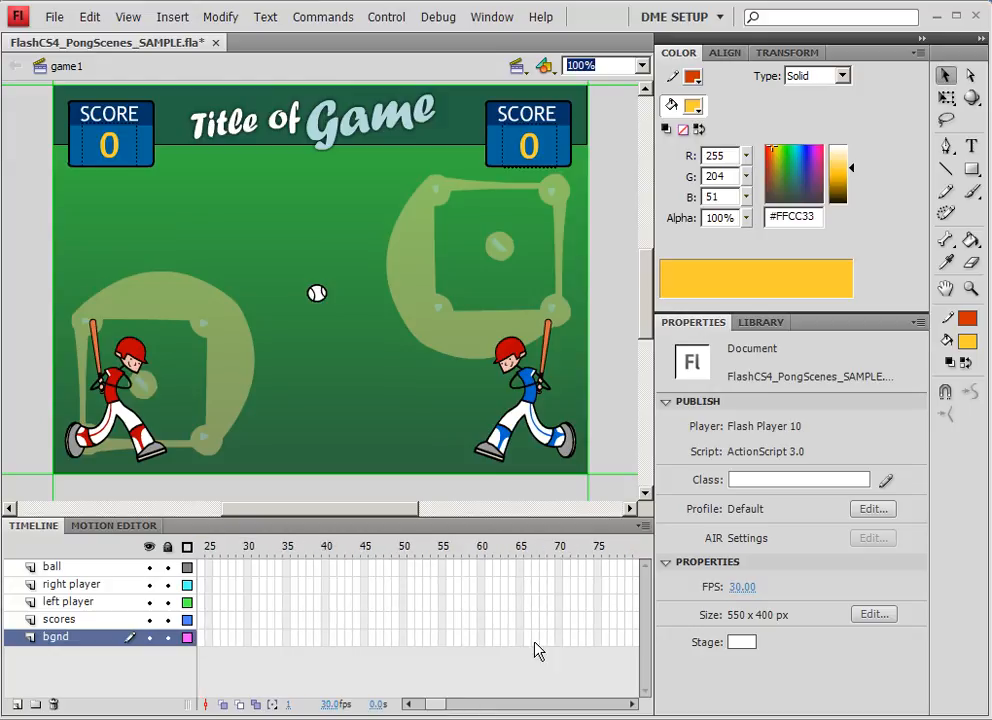
{"action": "left_click", "coordinate": [561, 570]}
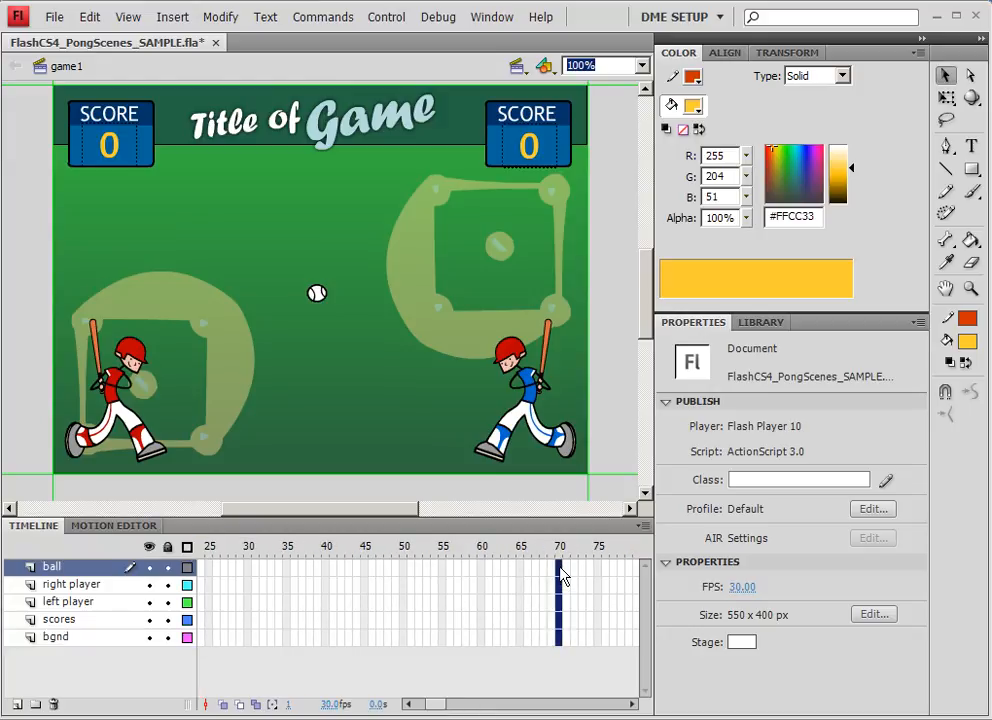
{"action": "right_click", "coordinate": [561, 570]}
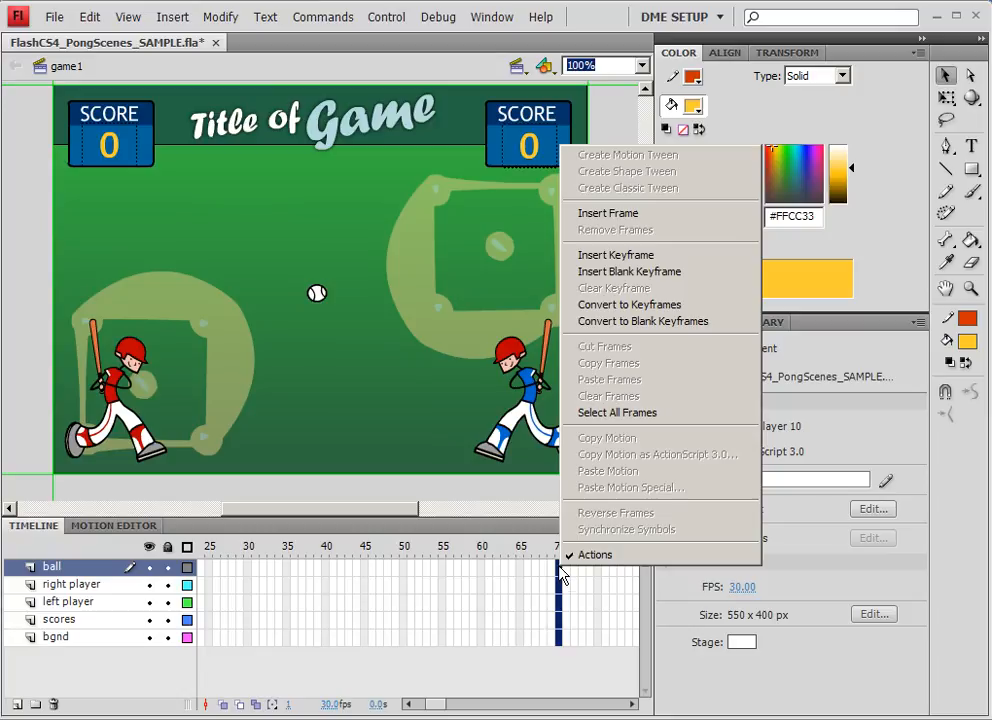
{"action": "left_click", "coordinate": [608, 213]}
{"action": "left_click", "coordinate": [403, 546]}
{"action": "key", "text": "Return"}
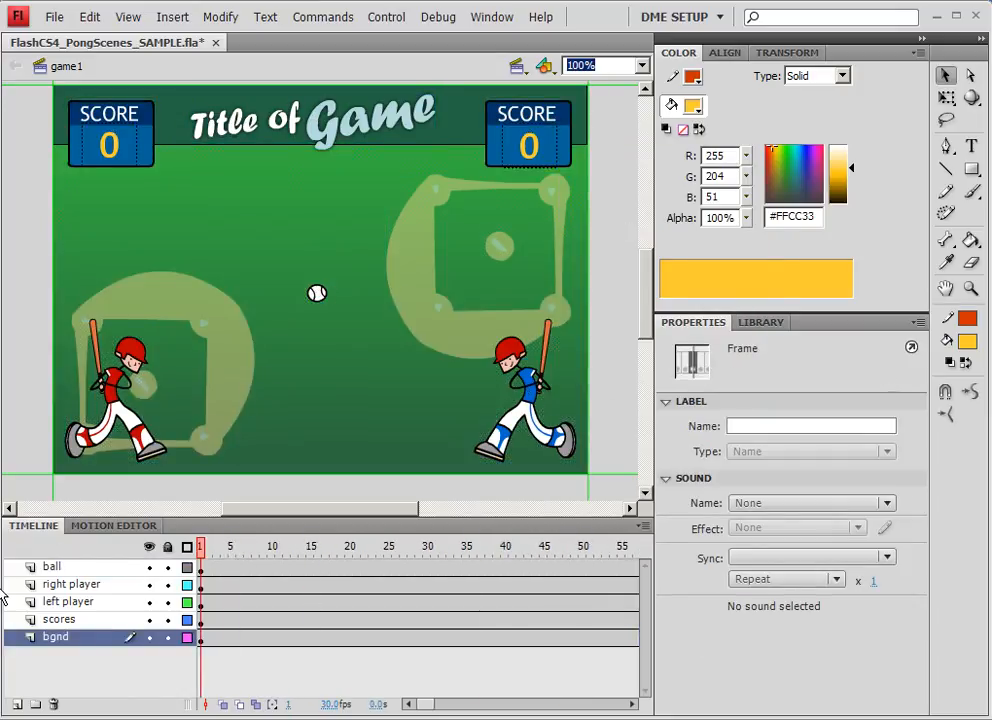
Check the ball's instance name and copy the ball layer's first keyframe to frame 9.
{"action": "left_click", "coordinate": [312, 291]}
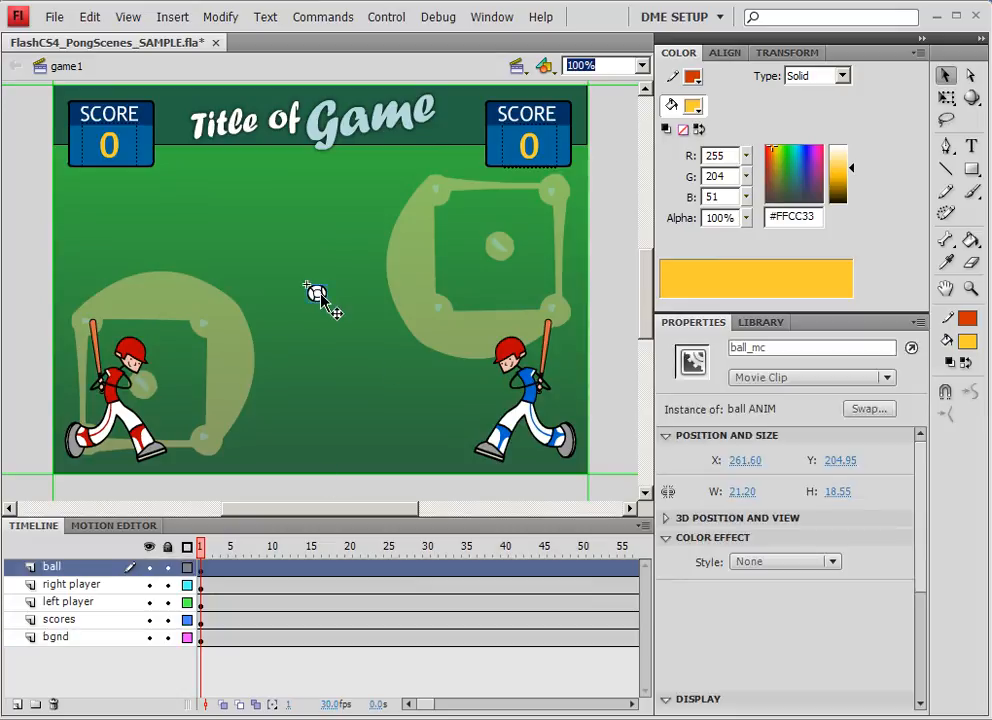
{"action": "left_click", "coordinate": [795, 347]}
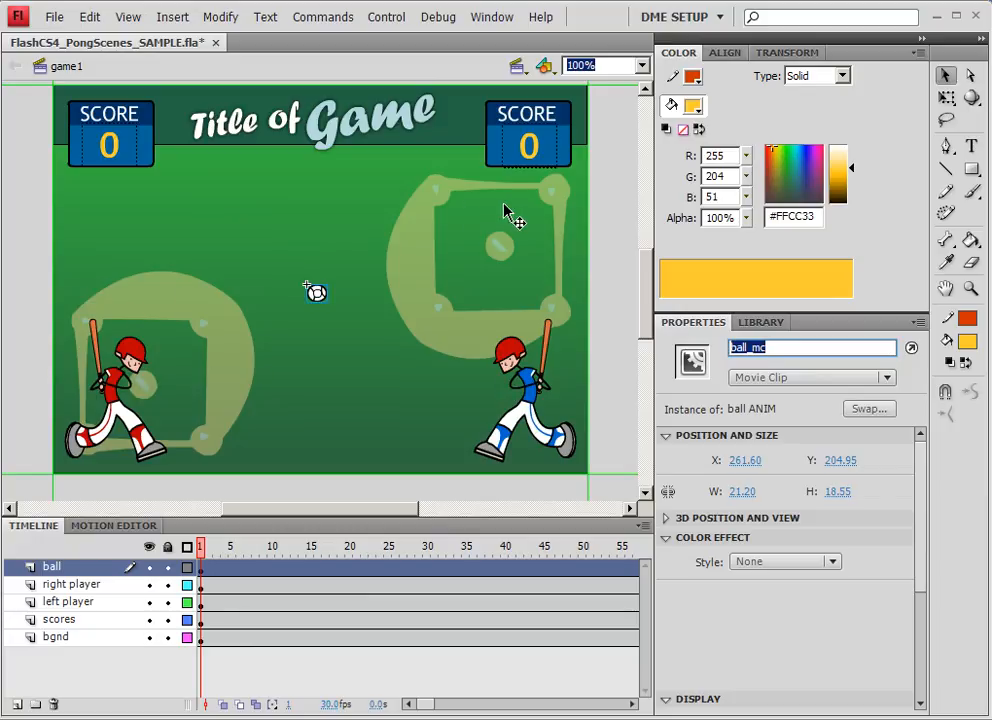
{"action": "left_click", "coordinate": [201, 568]}
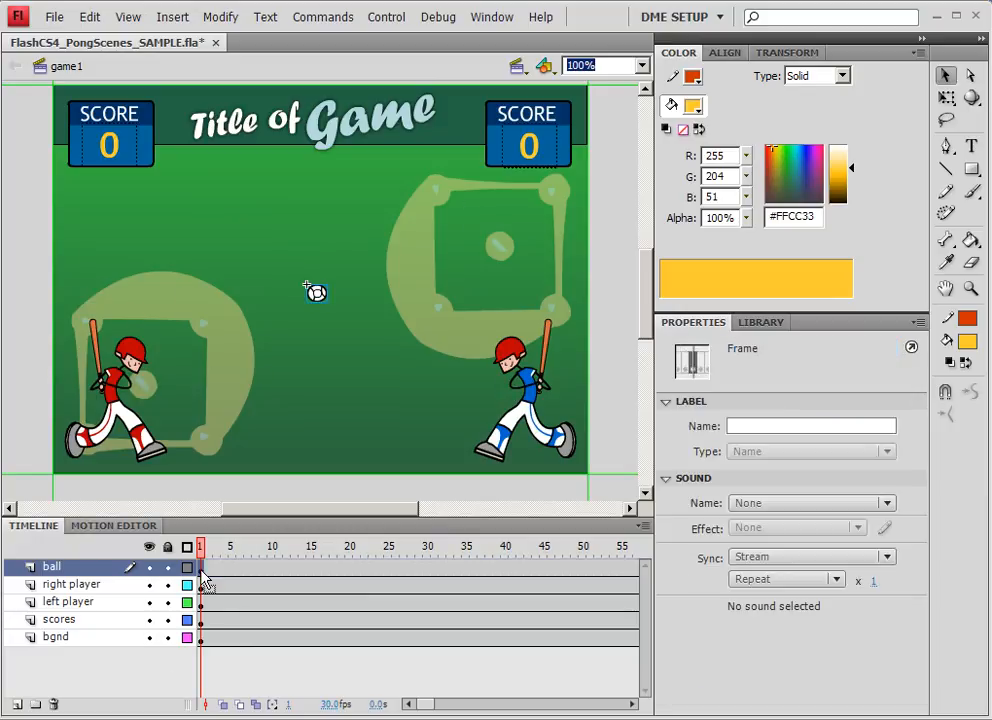
{"action": "left_click_drag", "start_coordinate": [201, 570], "coordinate": [263, 571]}
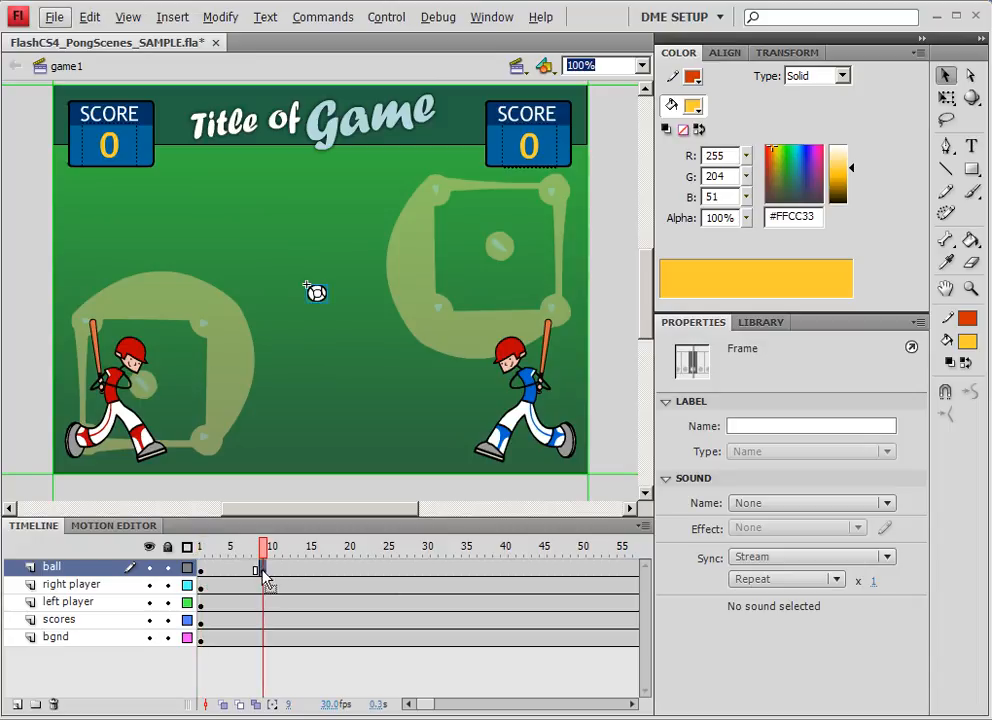
{"action": "left_click", "coordinate": [316, 292]}
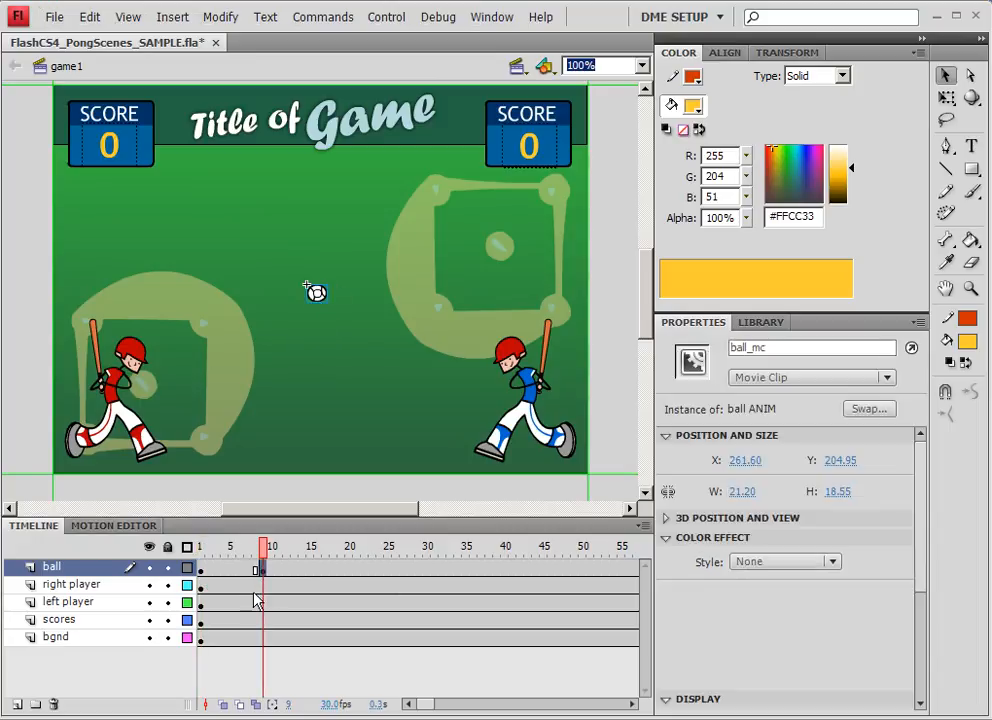
Enlarge the ball on frame 1 about its centre to about 122 by 107 px with Free Transform.
{"action": "left_click", "coordinate": [201, 569]}
{"action": "left_click", "coordinate": [316, 294]}
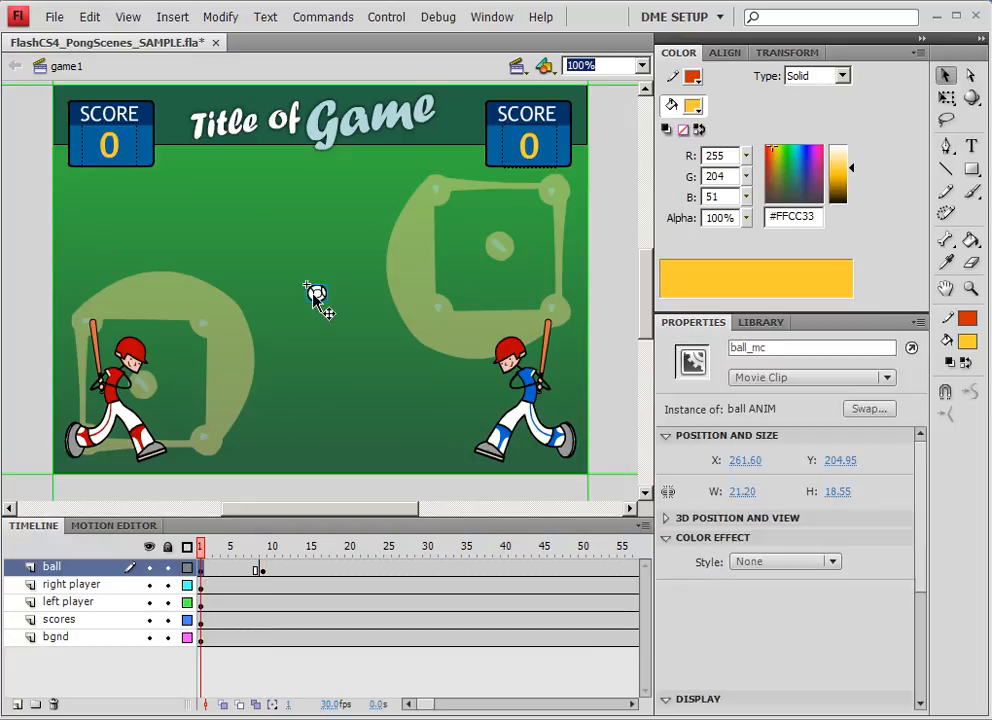
{"action": "key", "text": "q"}
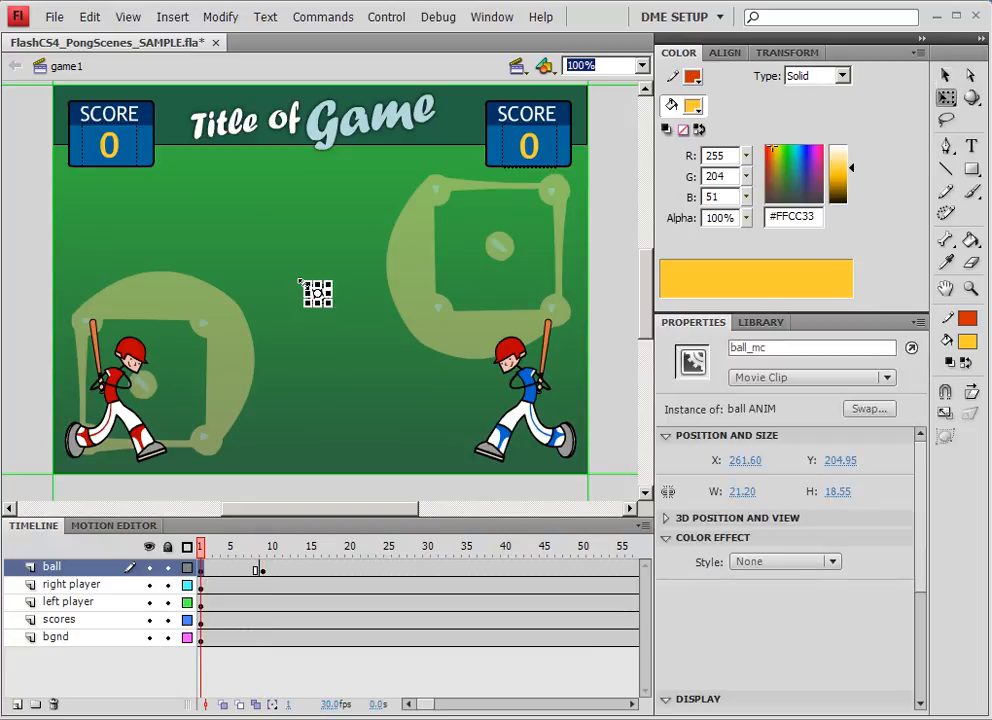
{"action": "left_click_drag", "start_coordinate": [306, 283], "coordinate": [259, 241]}
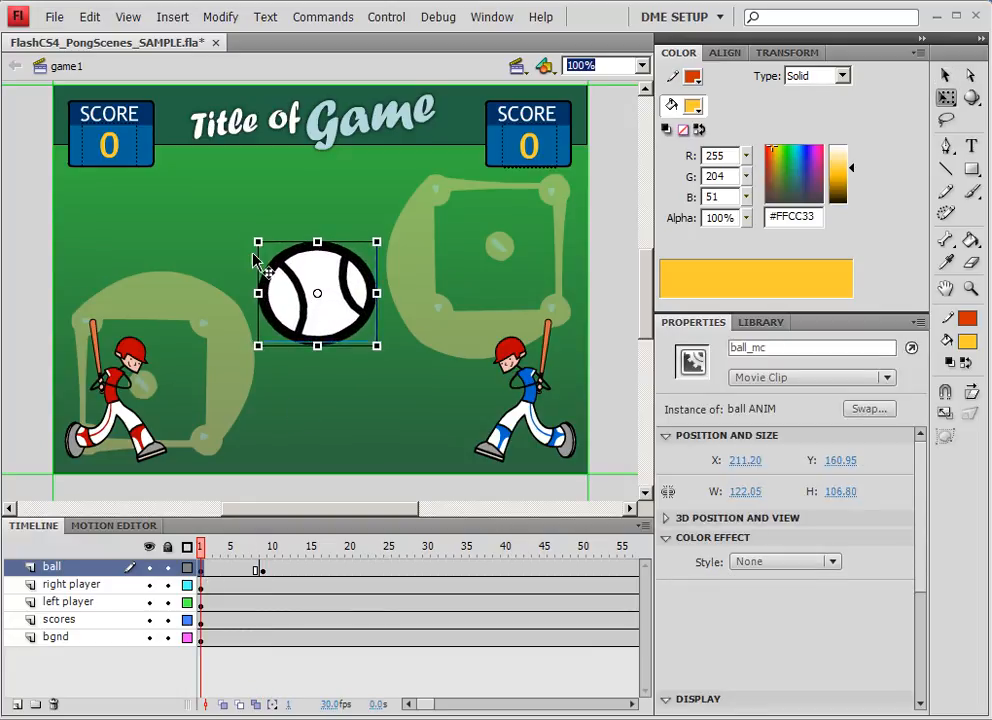
Apply an Alpha color effect of 13% to the enlarged ball on frame 1.
{"action": "left_click", "coordinate": [770, 562]}
{"action": "left_click", "coordinate": [763, 649]}
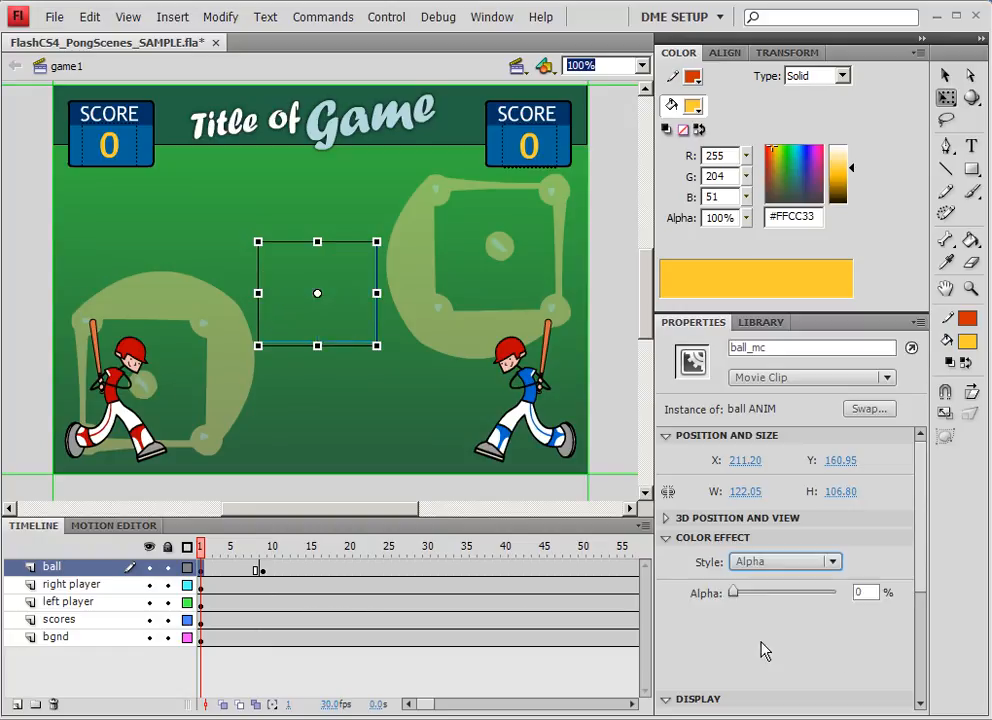
{"action": "left_click_drag", "start_coordinate": [737, 598], "coordinate": [746, 593]}
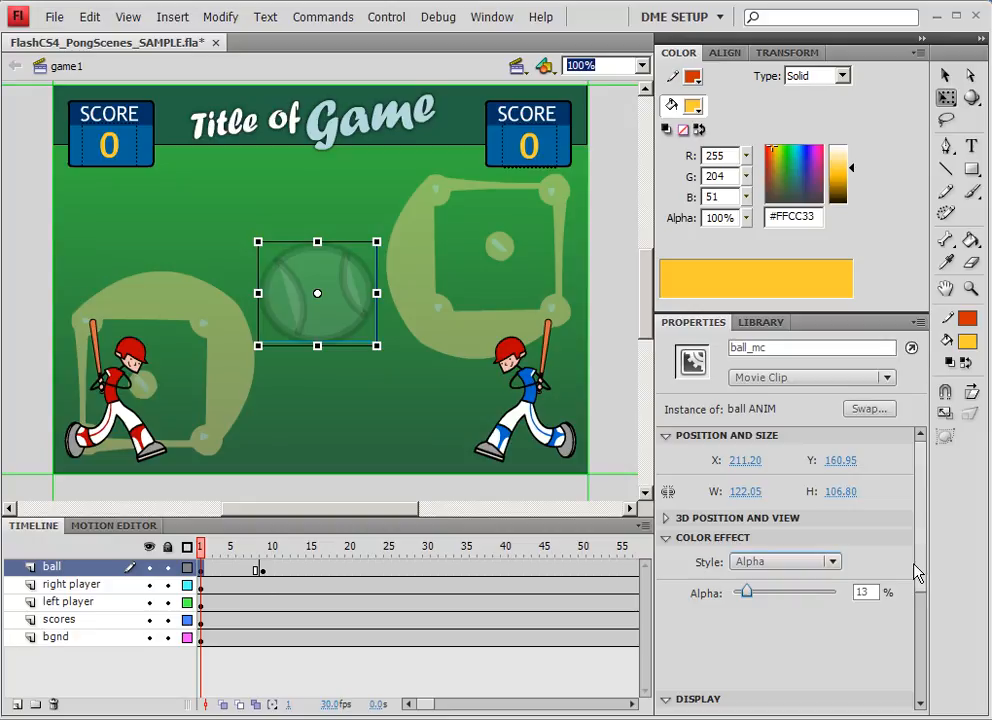
Set the blending mode of the enlarged ball on frame 1 to Layer.
{"action": "left_click_drag", "start_coordinate": [924, 572], "coordinate": [924, 645]}
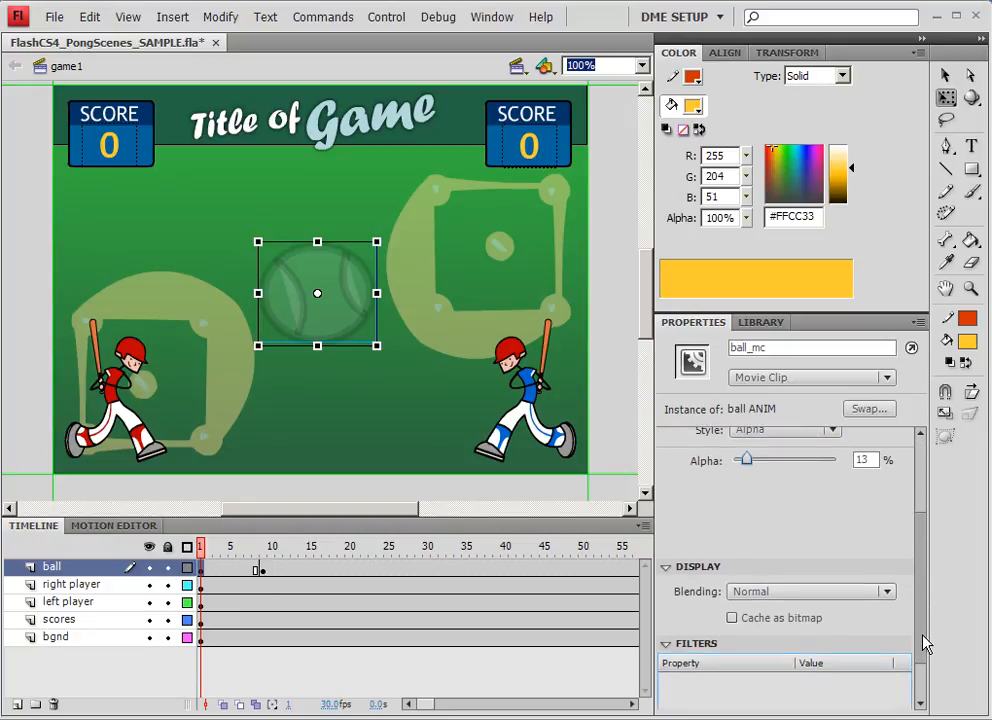
{"action": "left_click", "coordinate": [786, 591]}
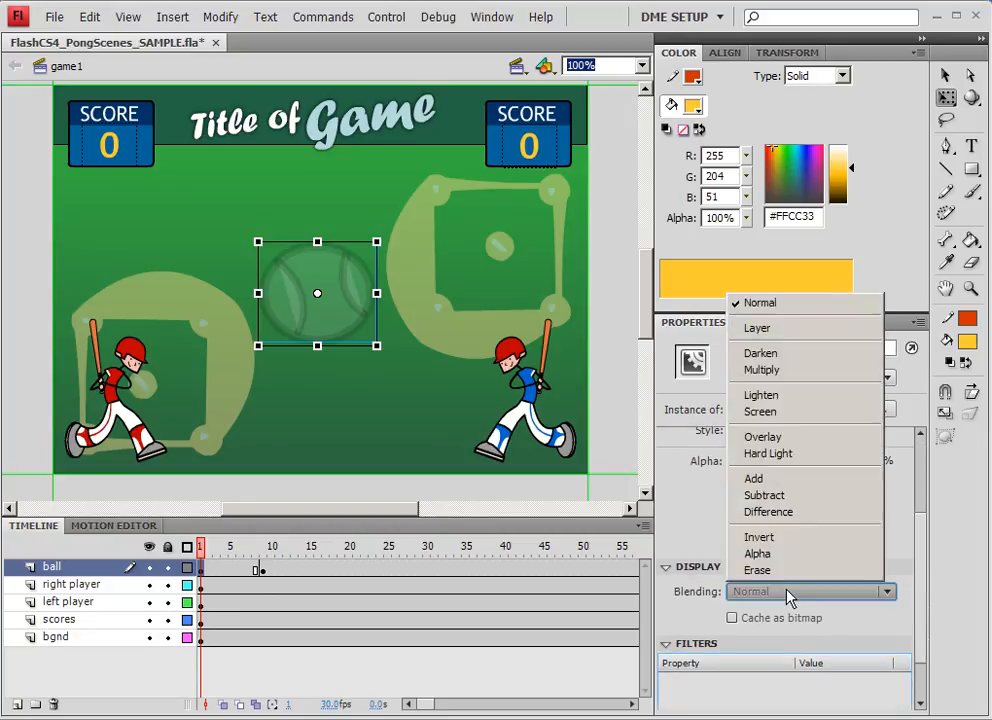
{"action": "left_click", "coordinate": [768, 328]}
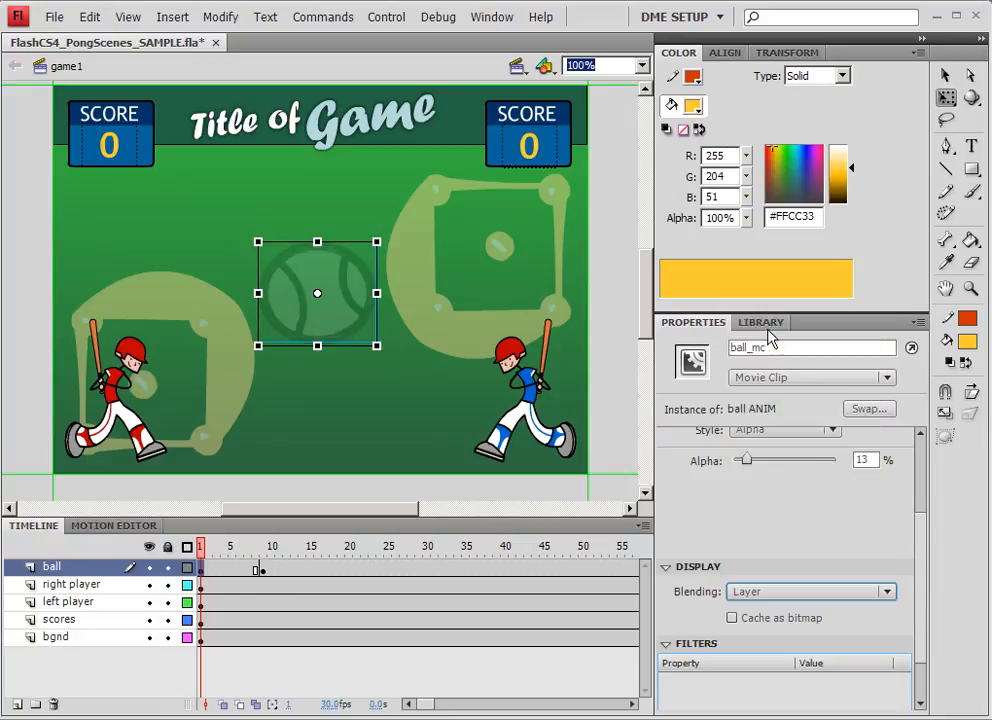
Set the blending mode of the small ball on frame 9 to Layer.
{"action": "left_click", "coordinate": [264, 568]}
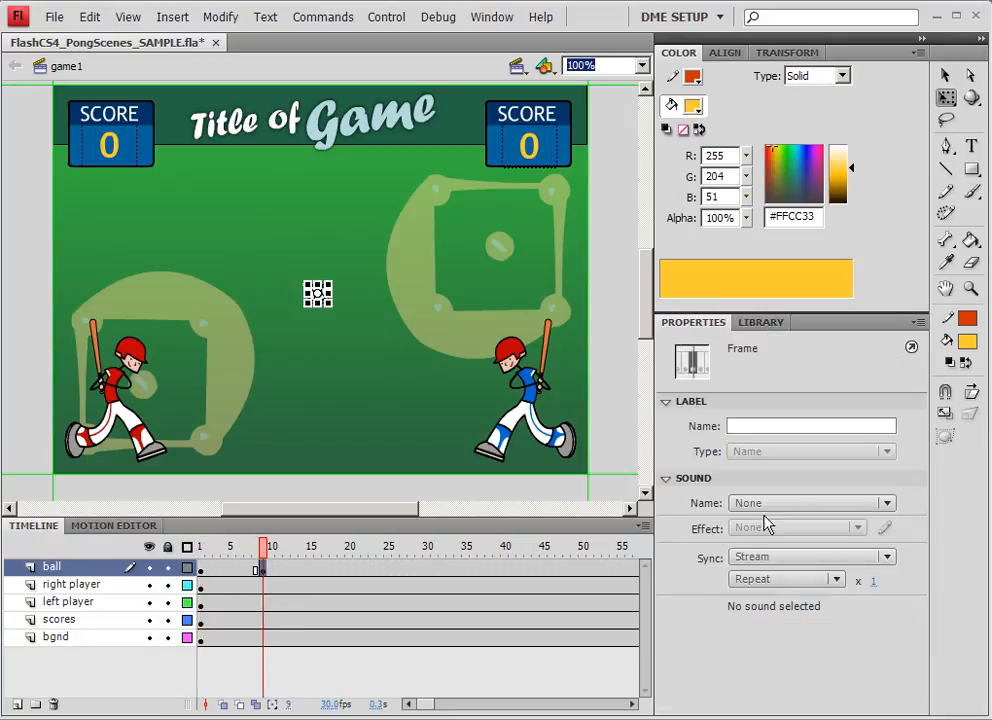
{"action": "left_click", "coordinate": [318, 295]}
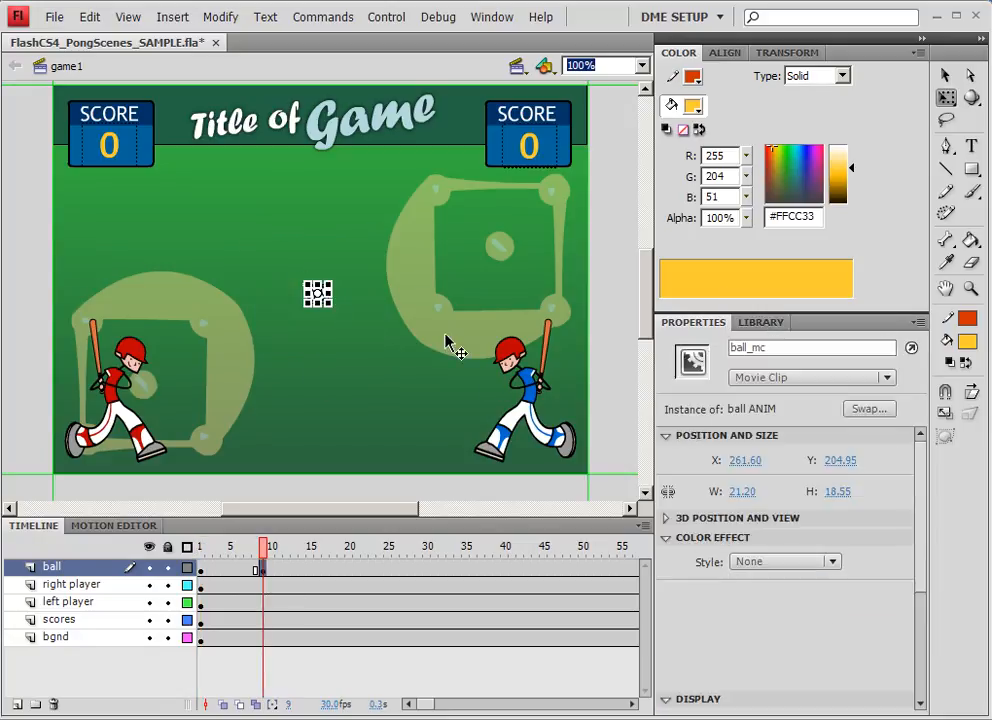
{"action": "left_click_drag", "start_coordinate": [919, 565], "coordinate": [918, 652]}
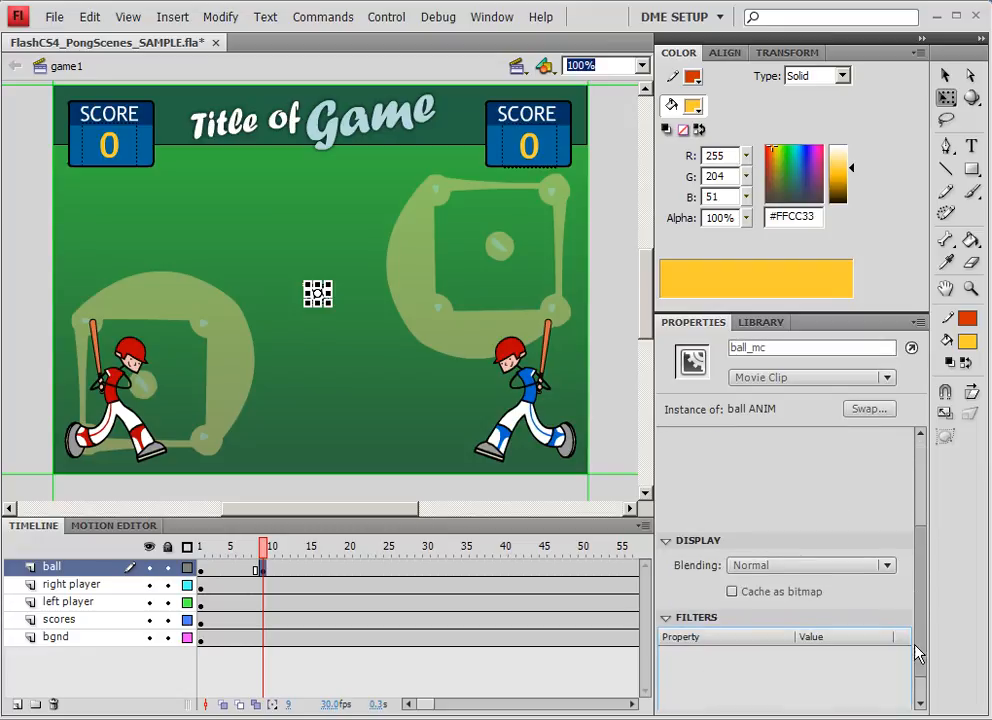
{"action": "left_click", "coordinate": [771, 566]}
{"action": "left_click", "coordinate": [768, 302]}
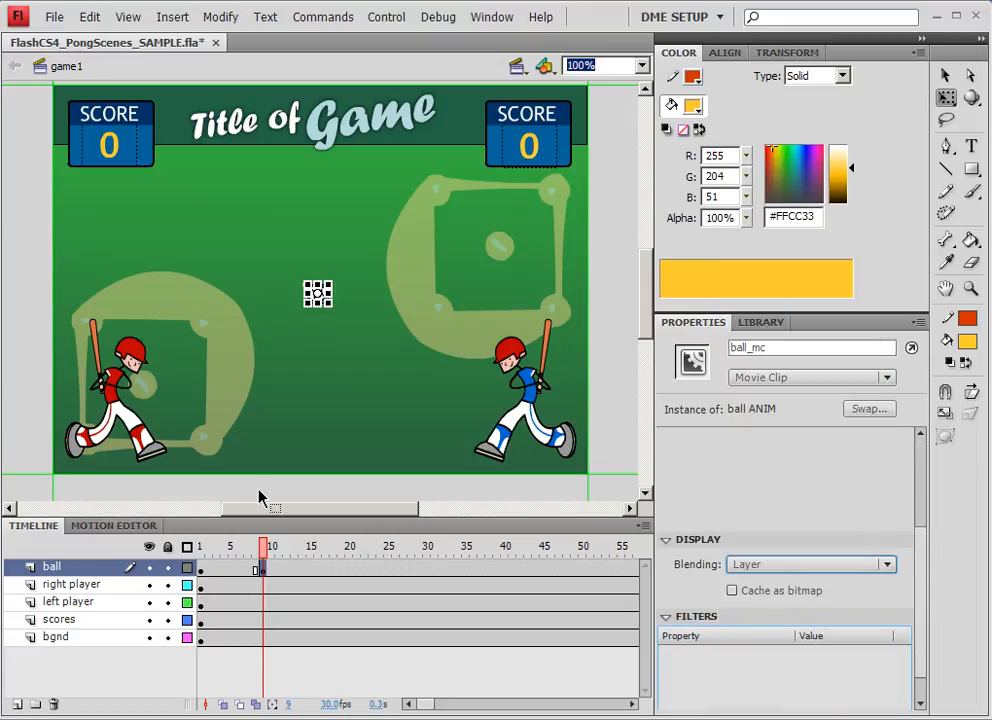
Create a classic tween on the ball layer between frames 1 and 9.
{"action": "left_click", "coordinate": [240, 570]}
{"action": "mouse_move", "coordinate": [240, 549]}
{"action": "left_mouse_down"}
{"action": "mouse_move", "coordinate": [184, 548]}
{"action": "mouse_move", "coordinate": [271, 549]}
{"action": "mouse_move", "coordinate": [210, 549]}
{"action": "mouse_move", "coordinate": [234, 561]}
{"action": "left_mouse_up"}
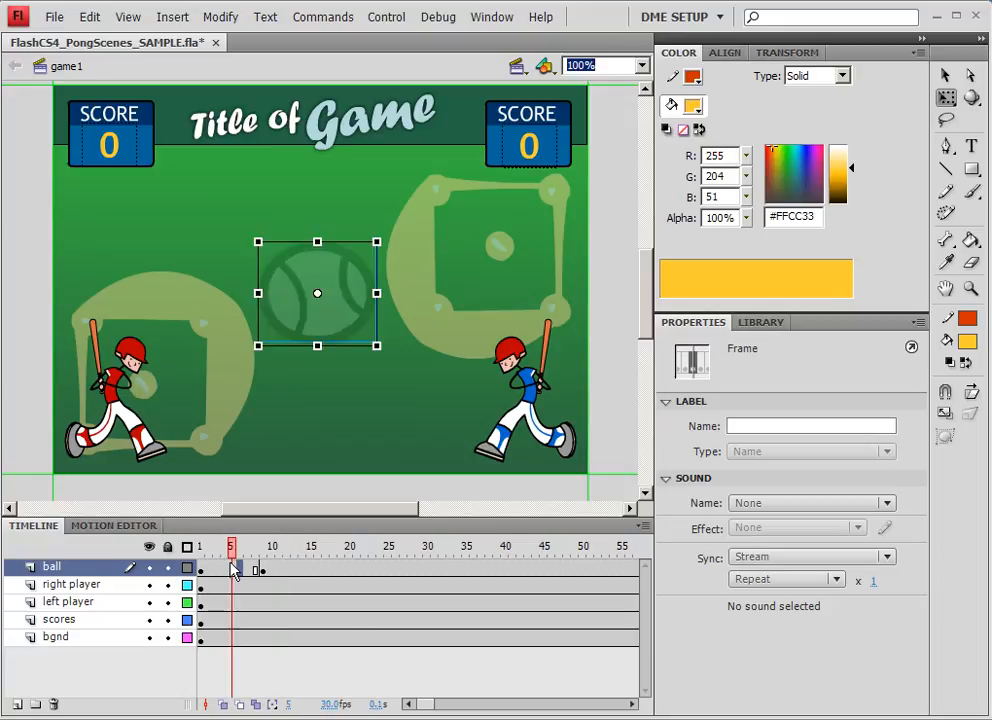
{"action": "right_click", "coordinate": [234, 570]}
{"action": "left_click", "coordinate": [305, 122]}
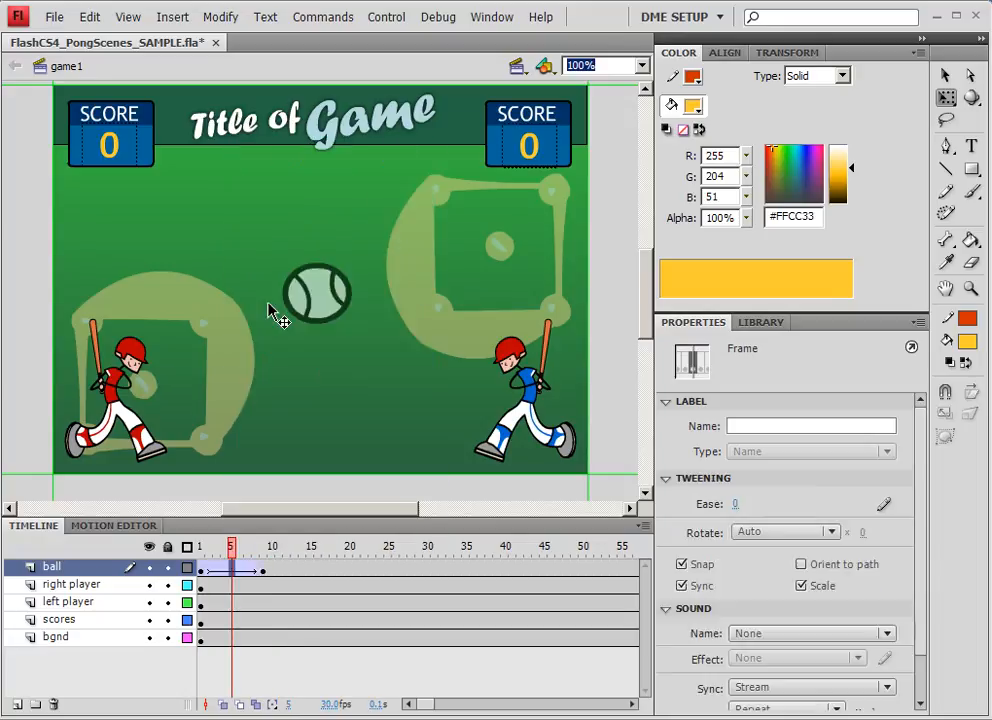
Lower the ball's alpha on frame 1 to 0% and scrub the timeline to preview the fade-in.
{"action": "left_click_drag", "start_coordinate": [233, 550], "coordinate": [145, 549]}
{"action": "left_click", "coordinate": [322, 316]}
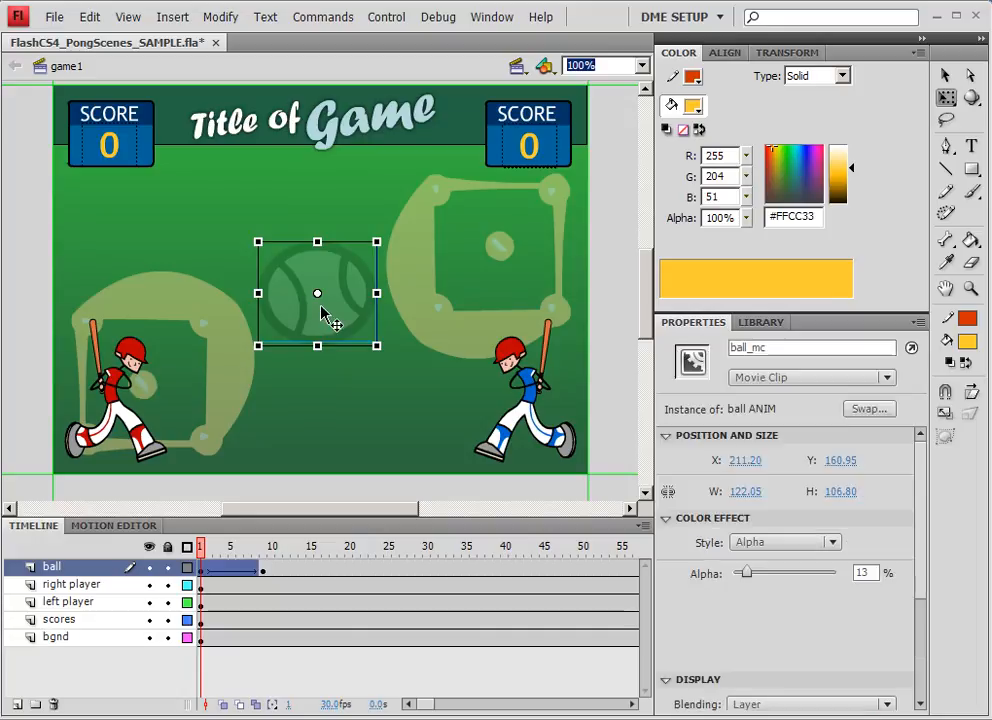
{"action": "left_click_drag", "start_coordinate": [746, 574], "coordinate": [733, 574]}
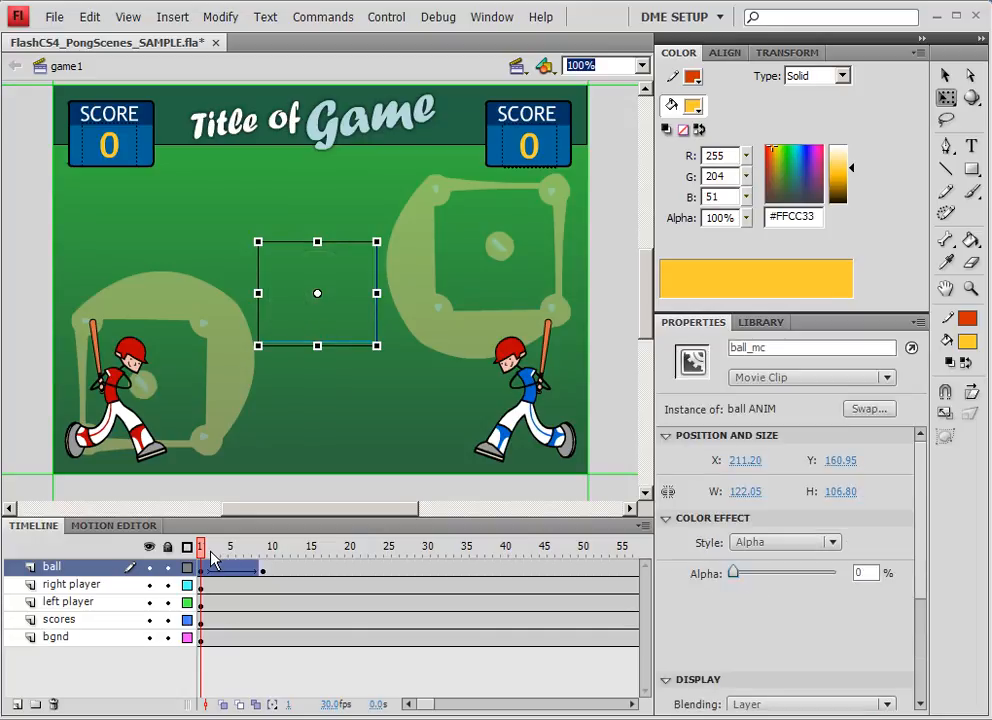
{"action": "left_click_drag", "start_coordinate": [211, 553], "coordinate": [397, 551]}
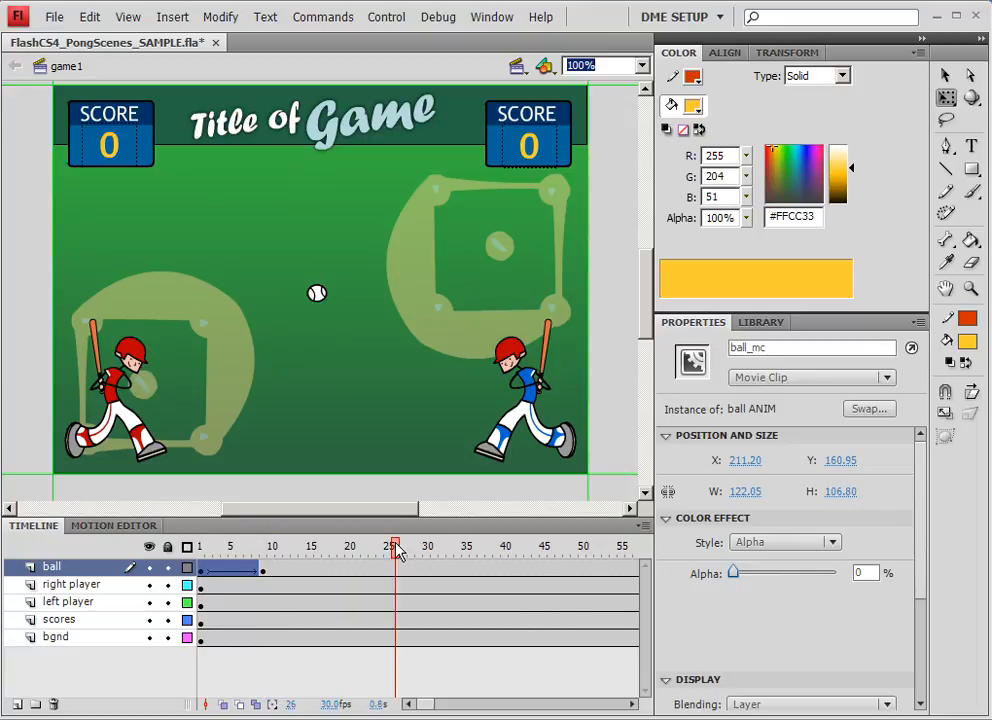
Copy the ball's frame 9 keyframe to frame 24 and move the ball beside the right player, at about X 427, Y 305.
{"action": "left_click", "coordinate": [398, 568]}
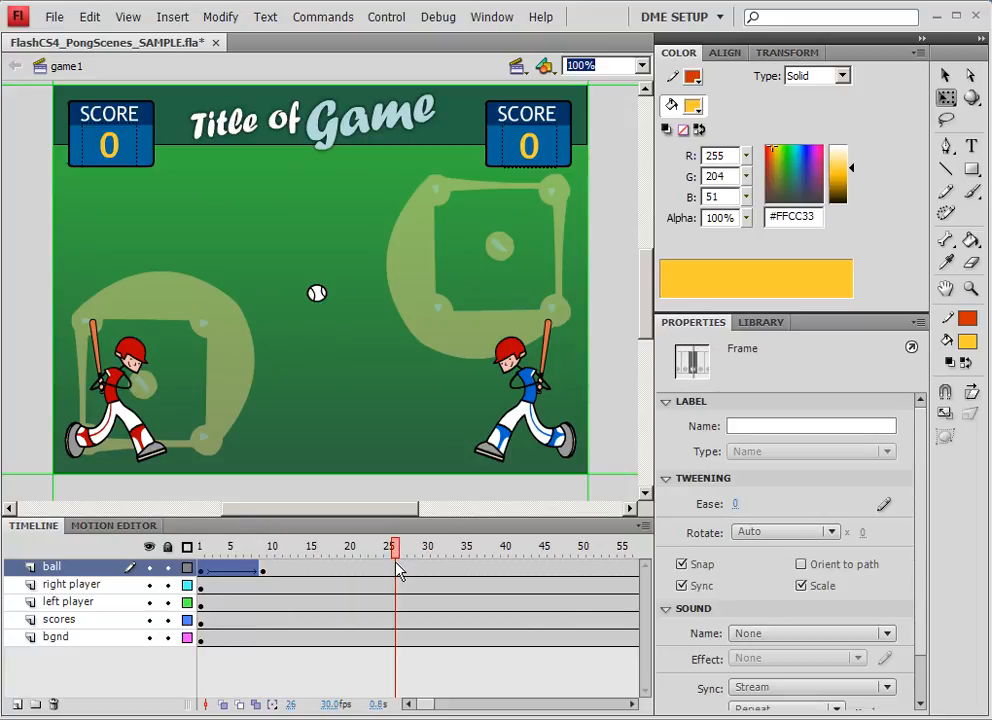
{"action": "left_click", "coordinate": [264, 570]}
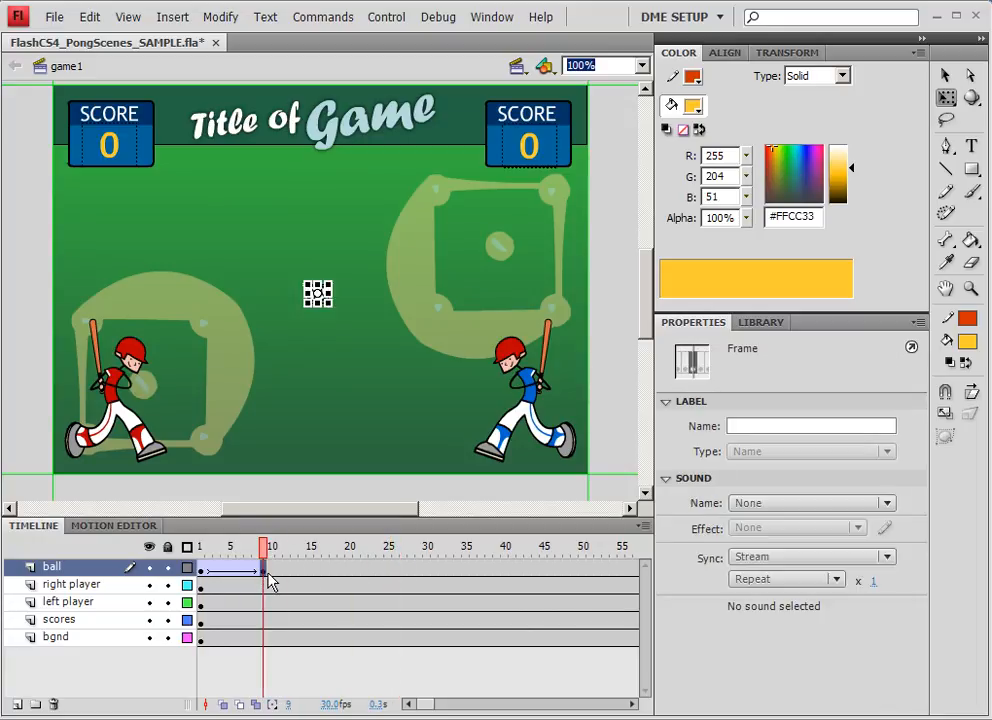
{"action": "left_click", "coordinate": [380, 569]}
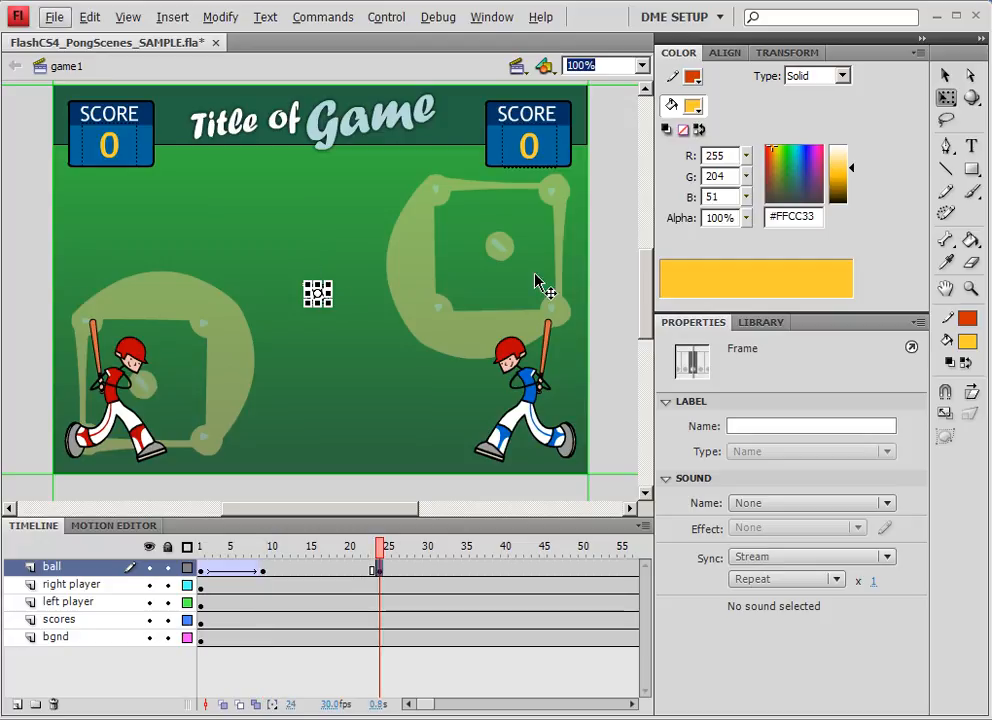
{"action": "left_click", "coordinate": [947, 77]}
{"action": "left_click_drag", "start_coordinate": [323, 298], "coordinate": [483, 396]}
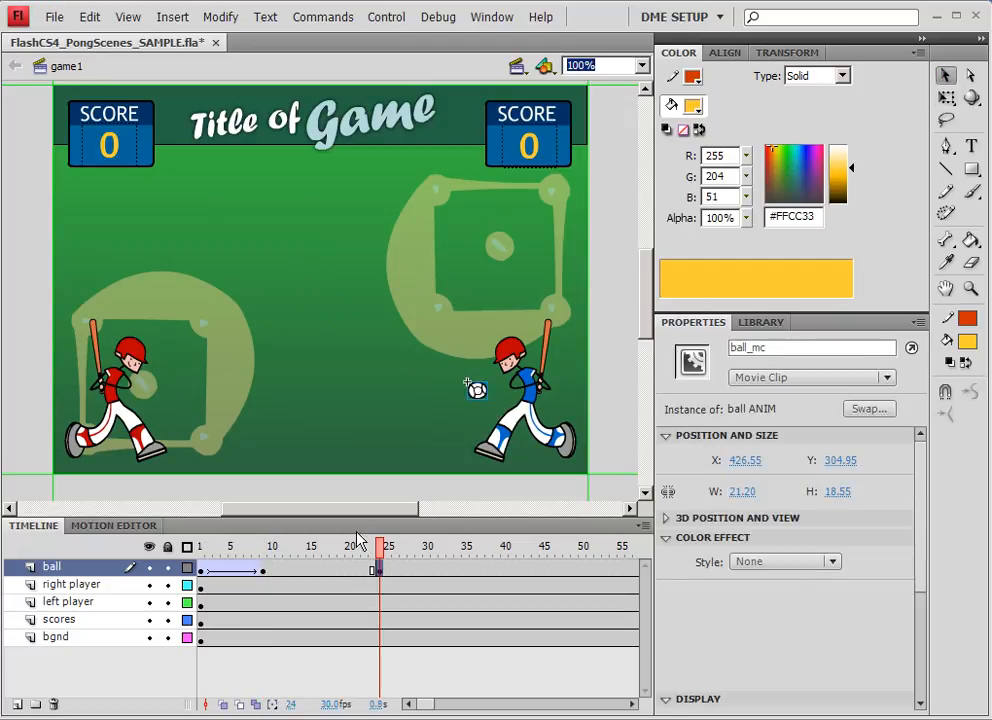
Create a classic tween between the ball's frames 9 and 24 and scrub through the animation from frame 1.
{"action": "right_click", "coordinate": [337, 571]}
{"action": "left_click", "coordinate": [408, 189]}
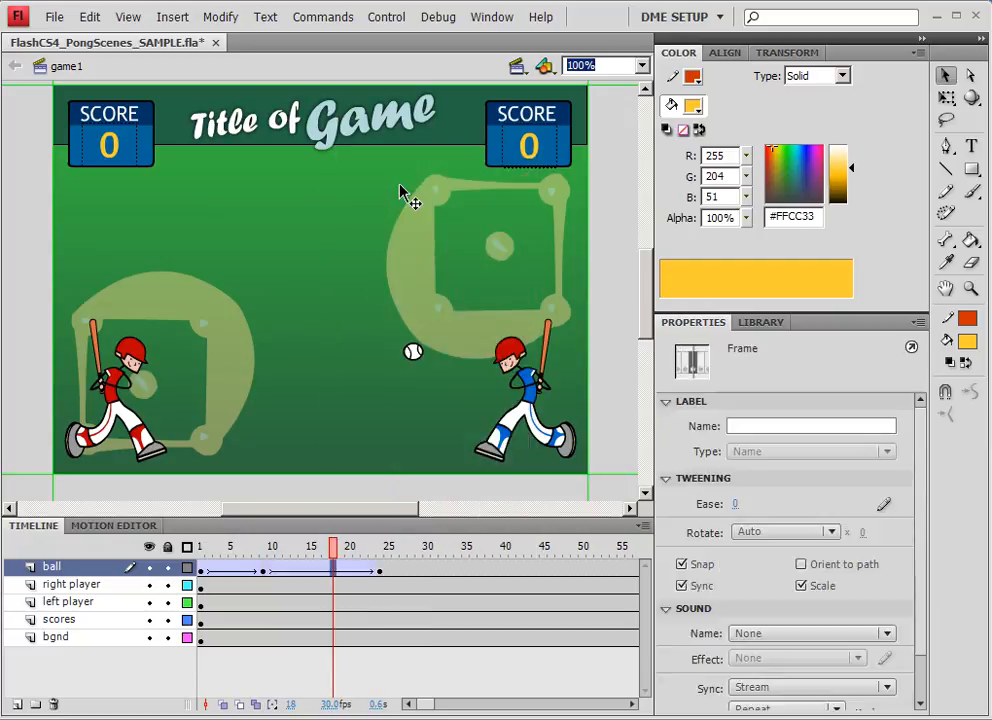
{"action": "left_click_drag", "start_coordinate": [199, 546], "coordinate": [520, 553]}
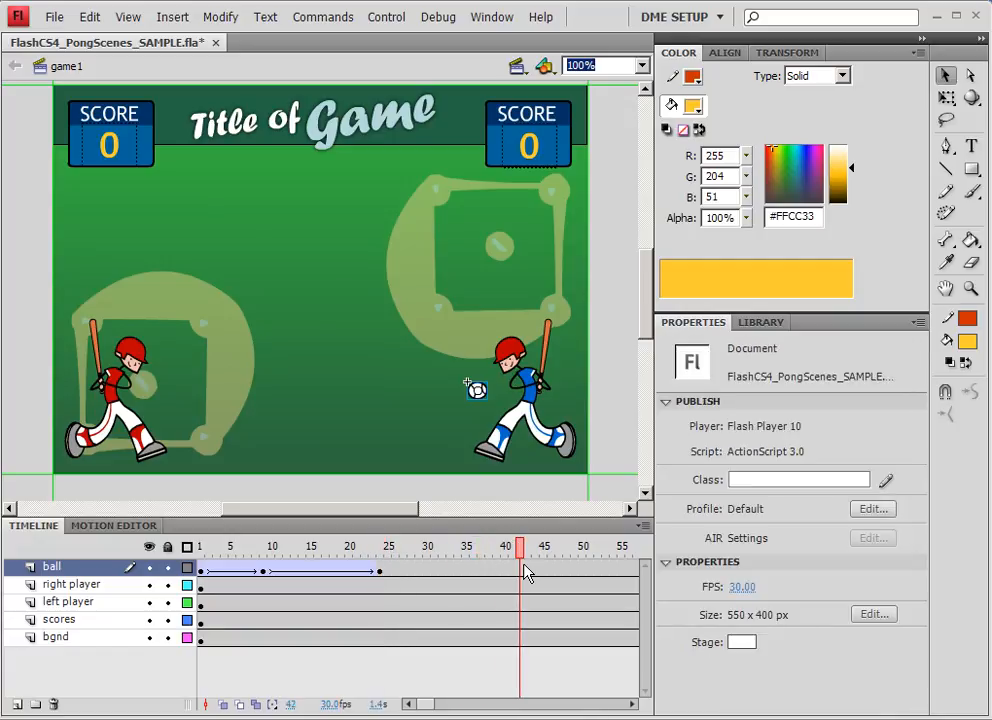
Insert a ball keyframe at frame 42 and move the ball above the left player, to about X 97, Y 155.
{"action": "right_click", "coordinate": [523, 564]}
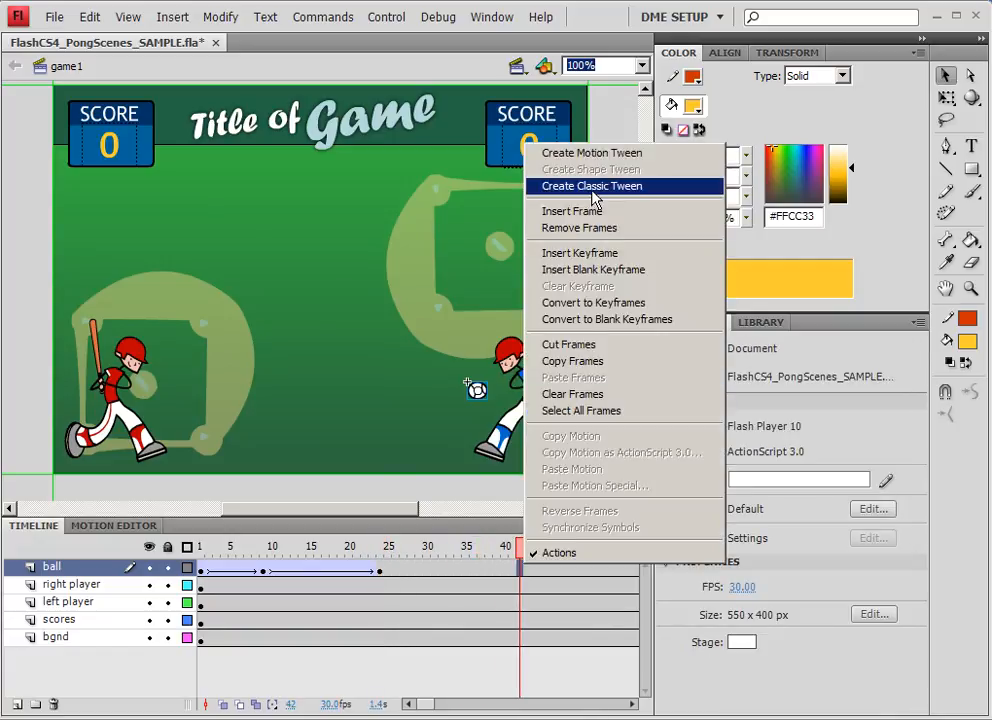
{"action": "left_click", "coordinate": [580, 228]}
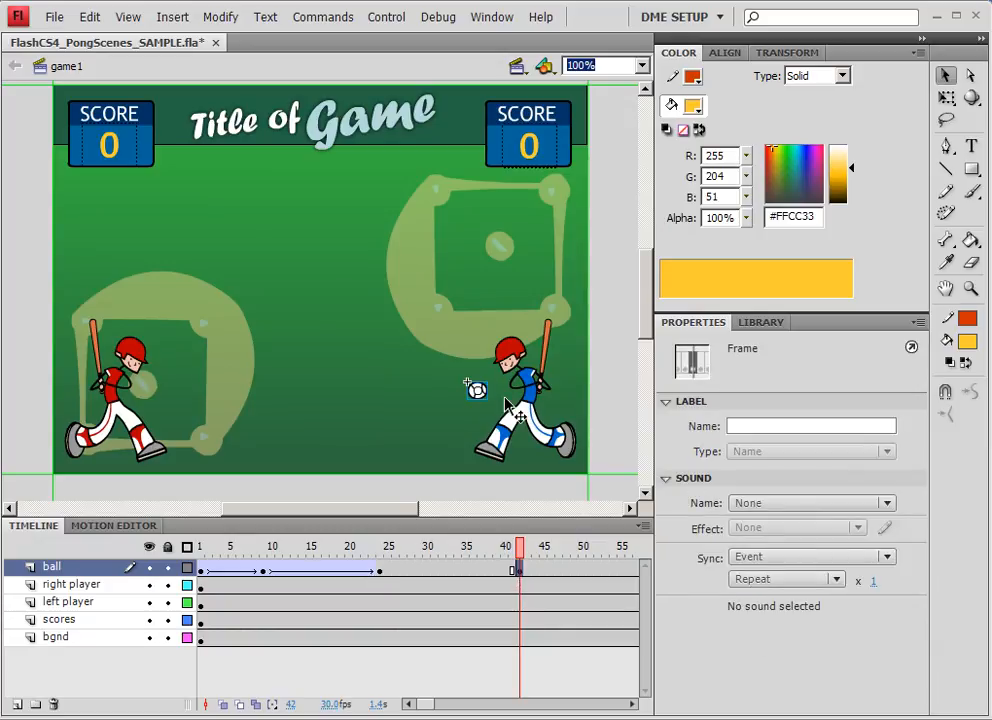
{"action": "left_click_drag", "start_coordinate": [478, 392], "coordinate": [168, 252]}
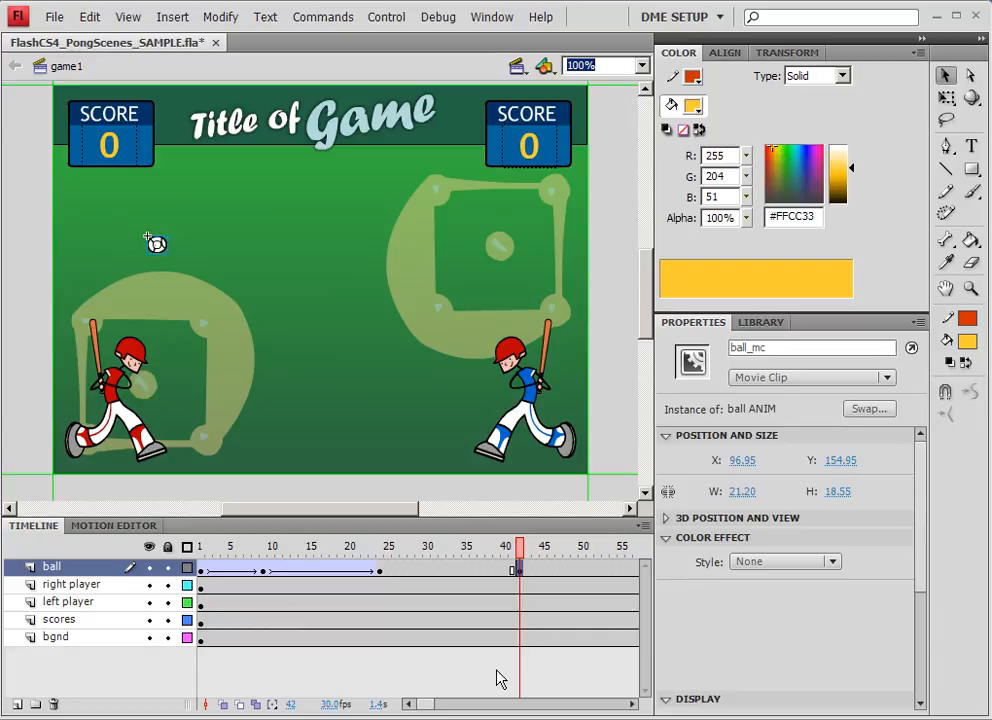
Copy the ball's frame 24 keyframe to frame 57 and raise the ball straight up to about Y 206.
{"action": "left_click_drag", "start_coordinate": [516, 570], "coordinate": [378, 573]}
{"action": "left_click", "coordinate": [380, 572]}
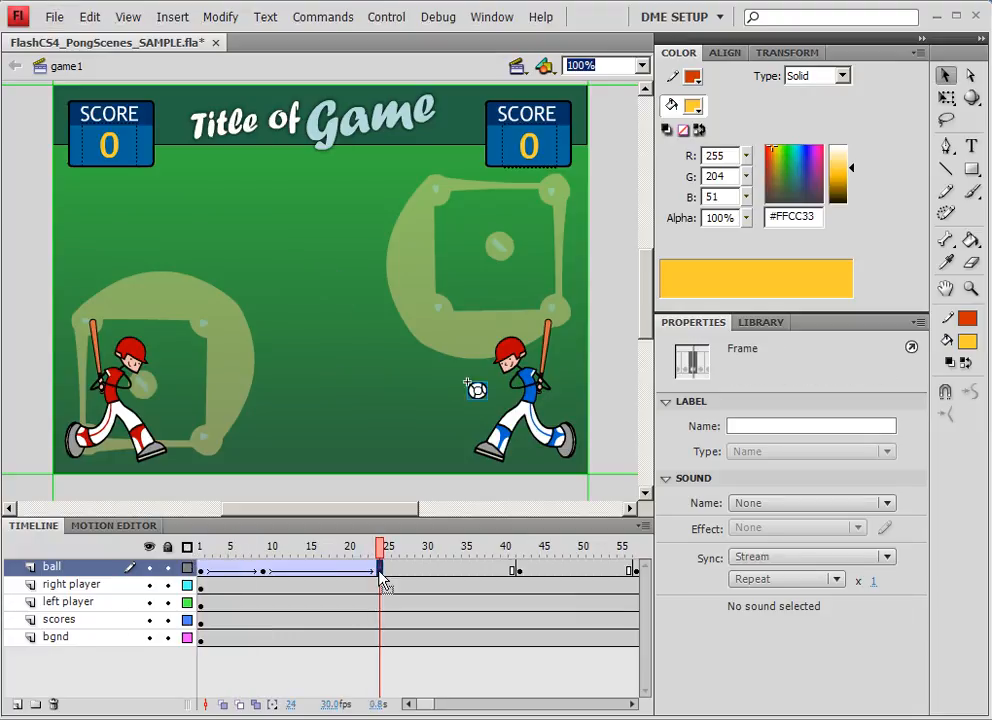
{"action": "left_click_drag", "start_coordinate": [383, 581], "coordinate": [634, 571]}
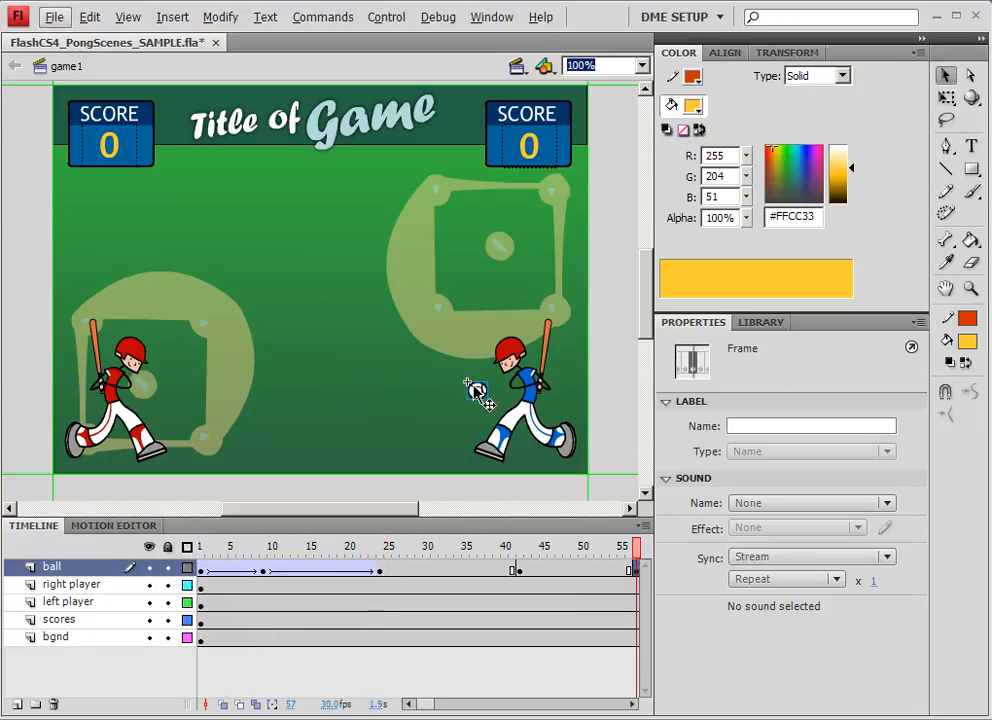
{"action": "left_click_drag", "start_coordinate": [476, 392], "coordinate": [476, 296]}
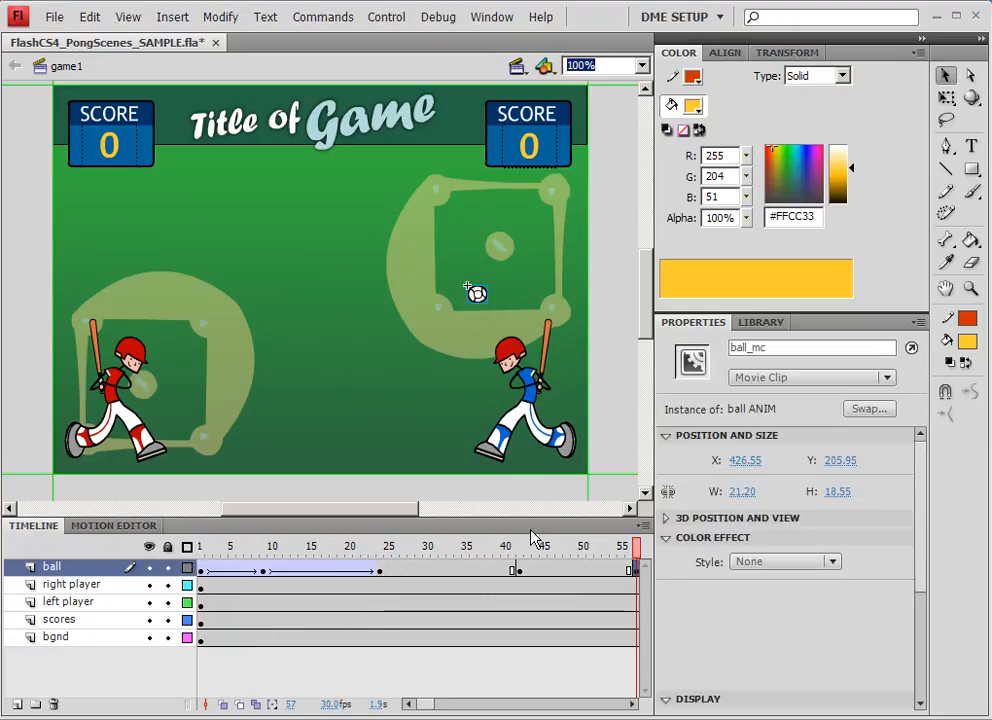
Create classic tweens on the ball layer between frames 42 and 57 and between frames 24 and 42.
{"action": "left_click_drag", "start_coordinate": [604, 549], "coordinate": [547, 587]}
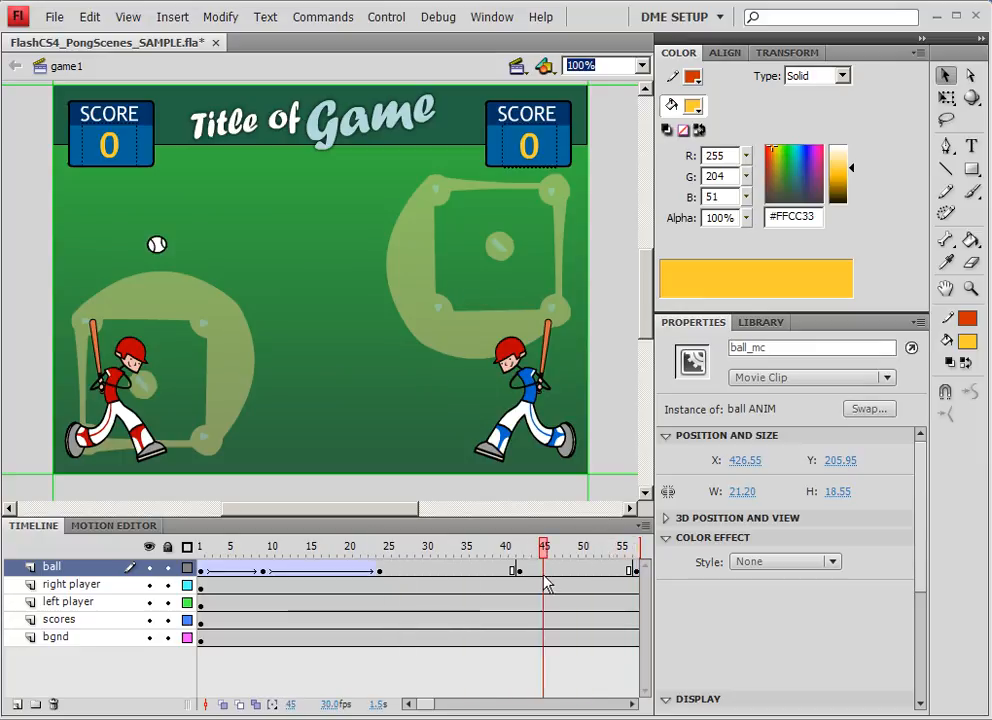
{"action": "left_click", "coordinate": [520, 473]}
{"action": "right_click", "coordinate": [583, 580]}
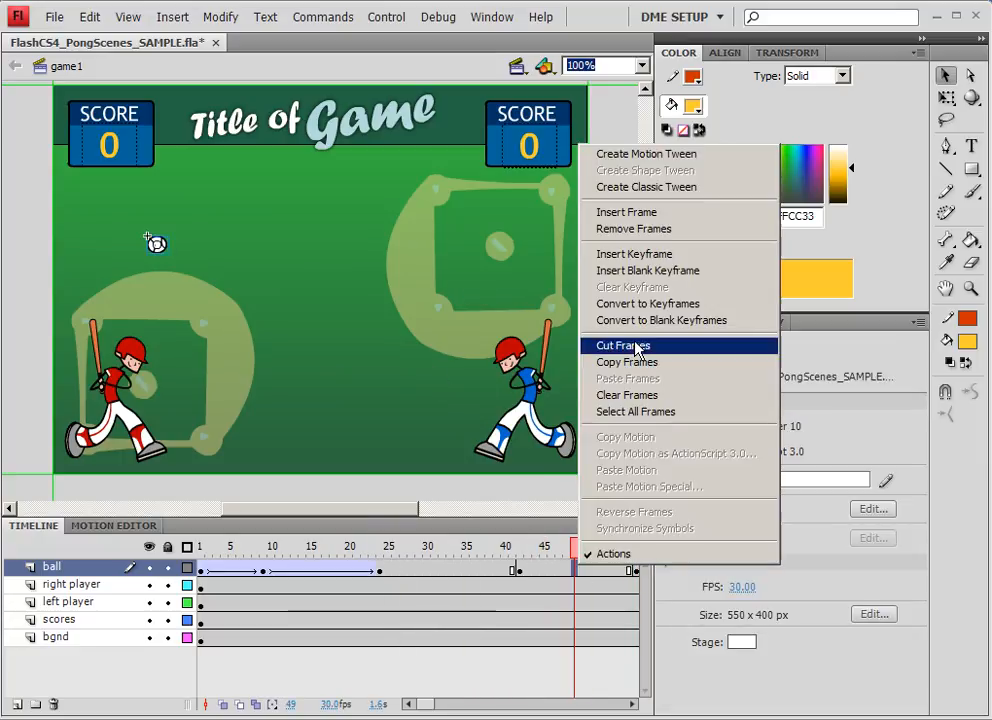
{"action": "left_click", "coordinate": [635, 188]}
{"action": "left_click", "coordinate": [450, 569]}
{"action": "right_click", "coordinate": [450, 569]}
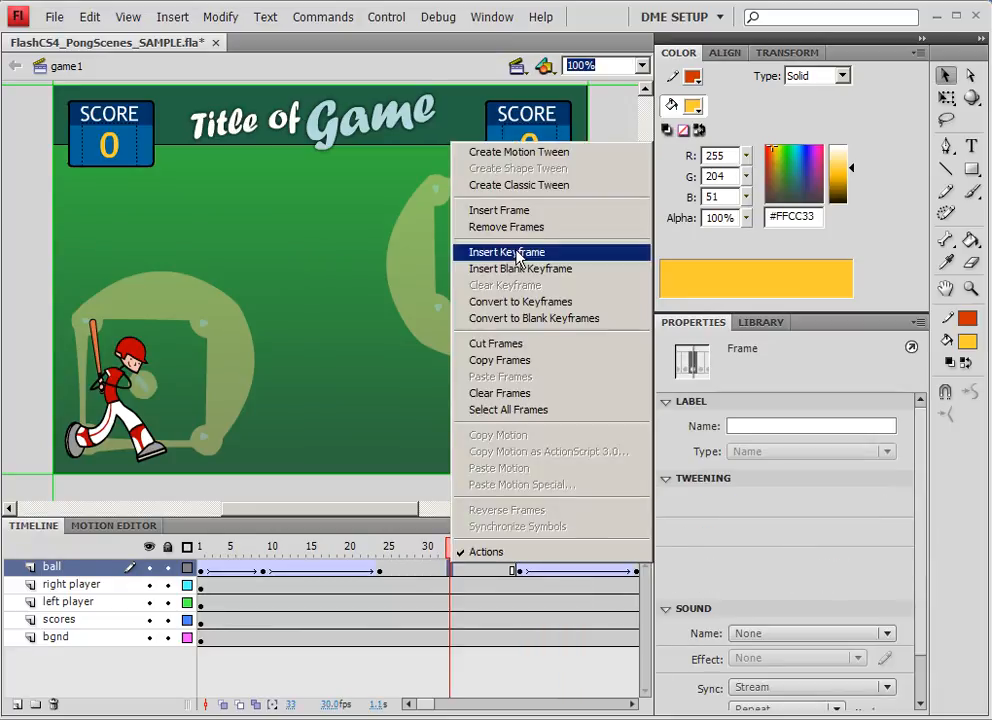
{"action": "left_click", "coordinate": [525, 188]}
Copy the ball's frame 57 keyframe to frame 75 and extend the other four layers to frame 75.
{"action": "left_click_drag", "start_coordinate": [428, 549], "coordinate": [505, 579]}
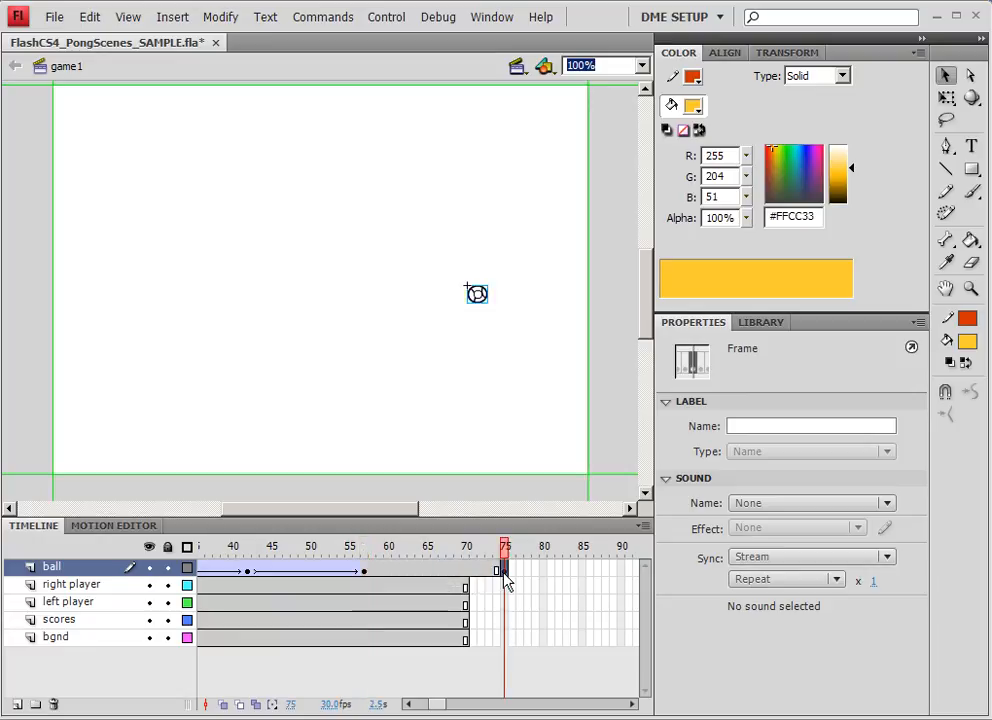
{"action": "left_click", "coordinate": [507, 648]}
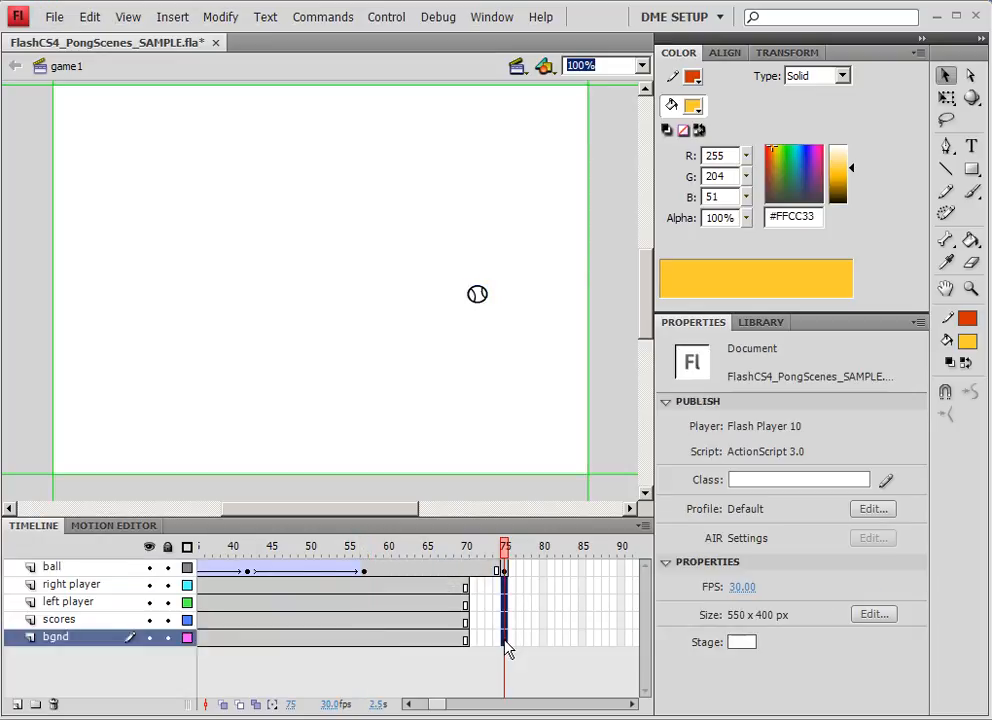
{"action": "right_click", "coordinate": [505, 645]}
{"action": "left_click", "coordinate": [540, 285]}
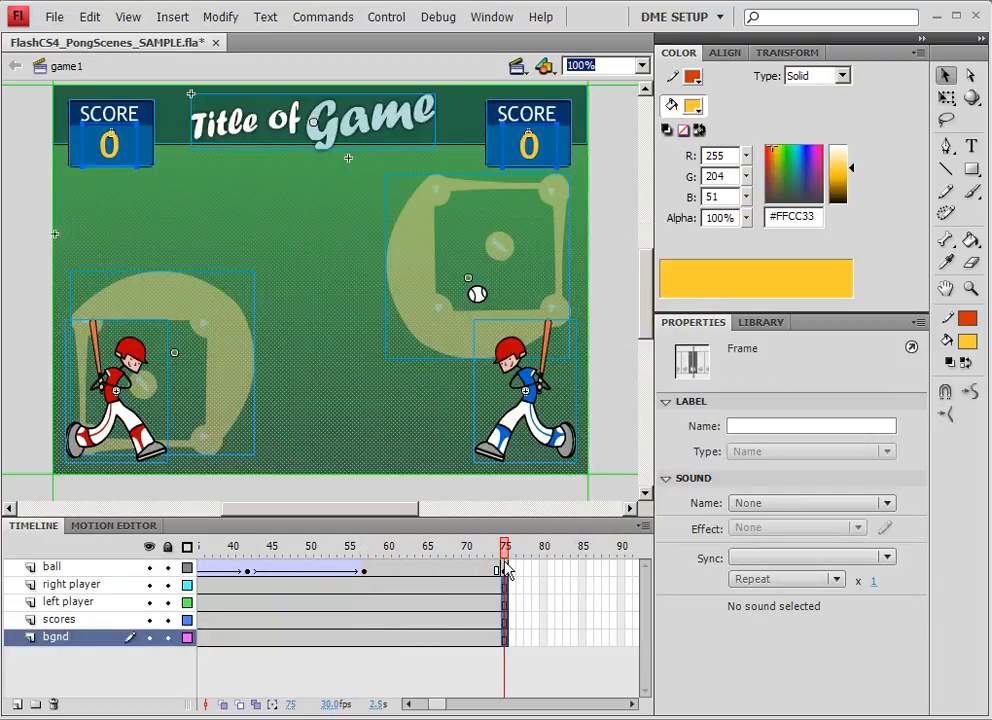
Move the frame 75 ball off the stage's left side to about X -43, Y 94, and classic-tween it from frame 57.
{"action": "left_click", "coordinate": [506, 569]}
{"action": "left_click_drag", "start_coordinate": [483, 298], "coordinate": [27, 195]}
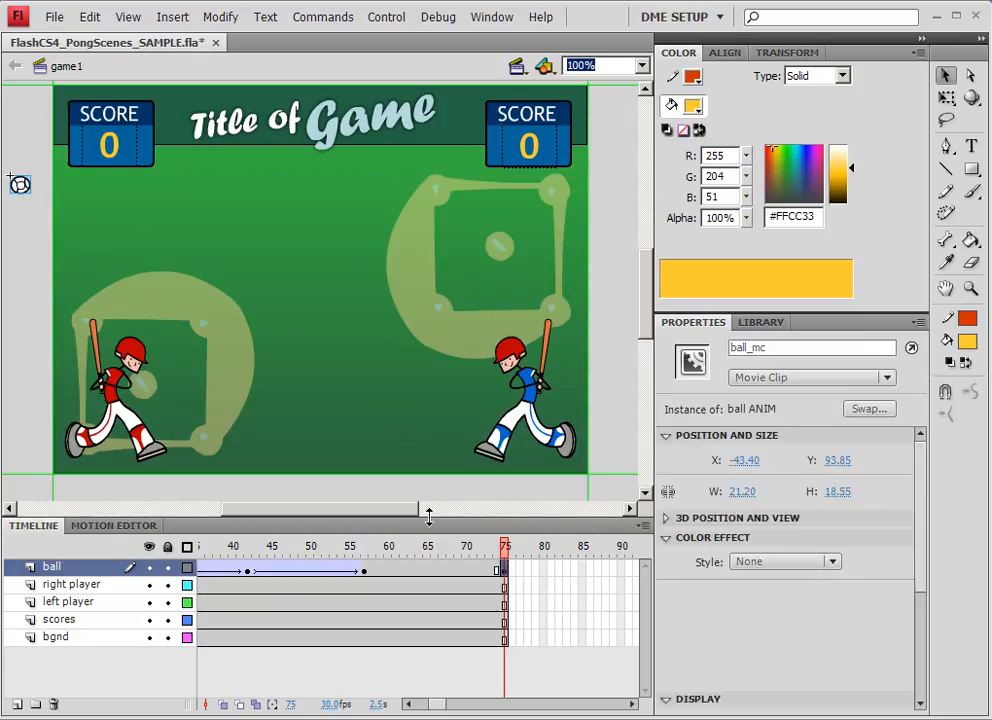
{"action": "right_click", "coordinate": [444, 571]}
{"action": "left_click", "coordinate": [520, 190]}
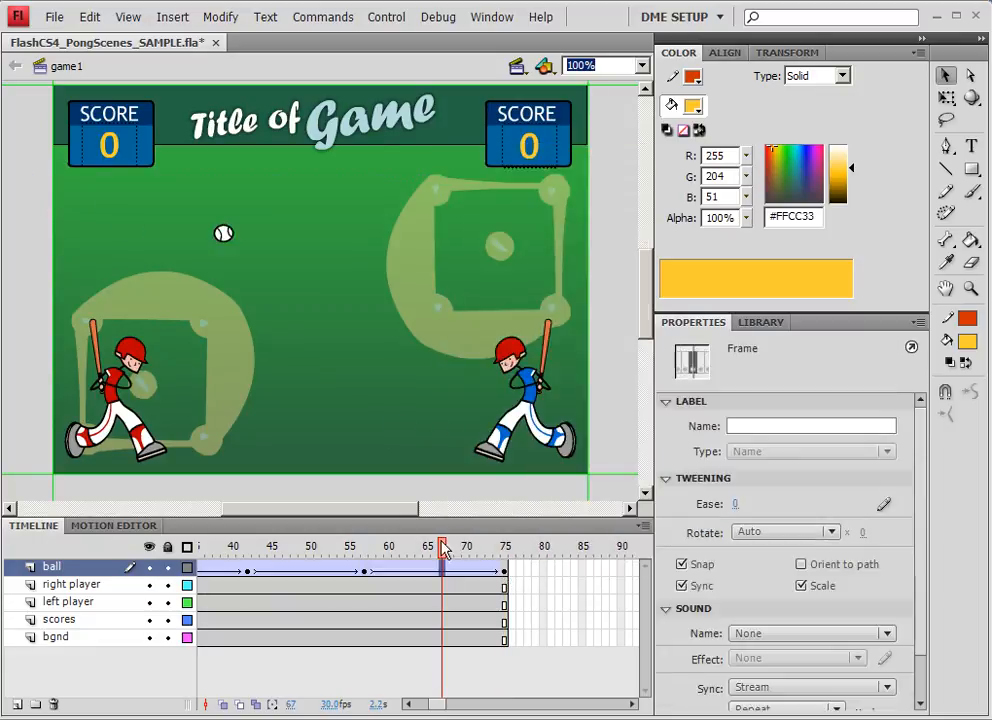
{"action": "left_click_drag", "start_coordinate": [393, 553], "coordinate": [499, 488]}
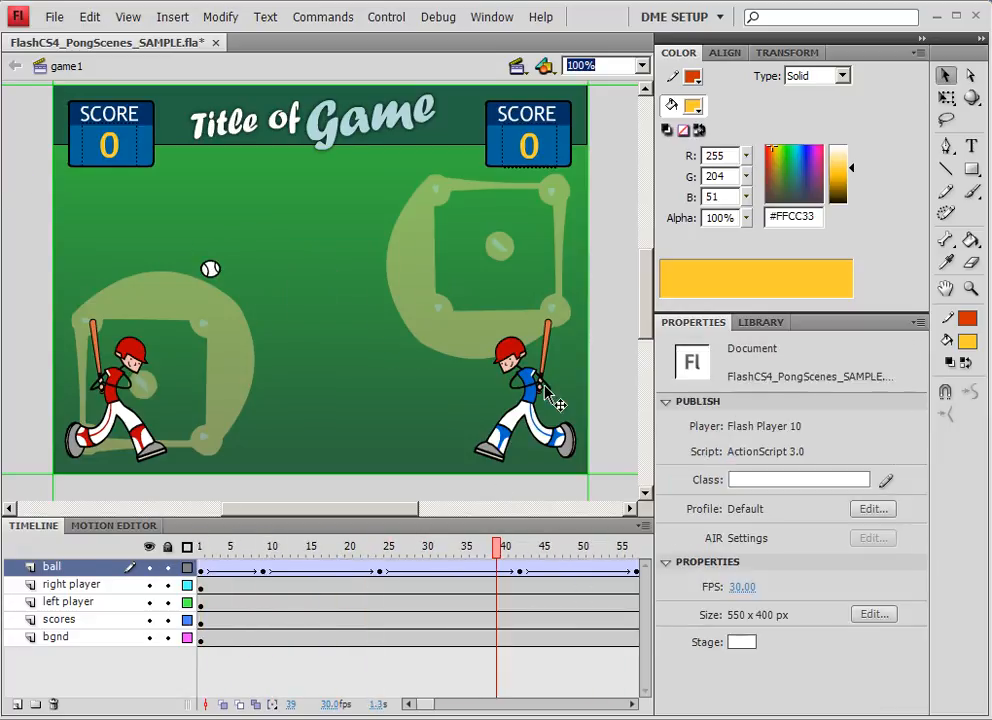
Copy the right player's frame 1 keyframe to frame 9, where the ball starts moving.
{"action": "left_click_drag", "start_coordinate": [499, 570], "coordinate": [268, 563]}
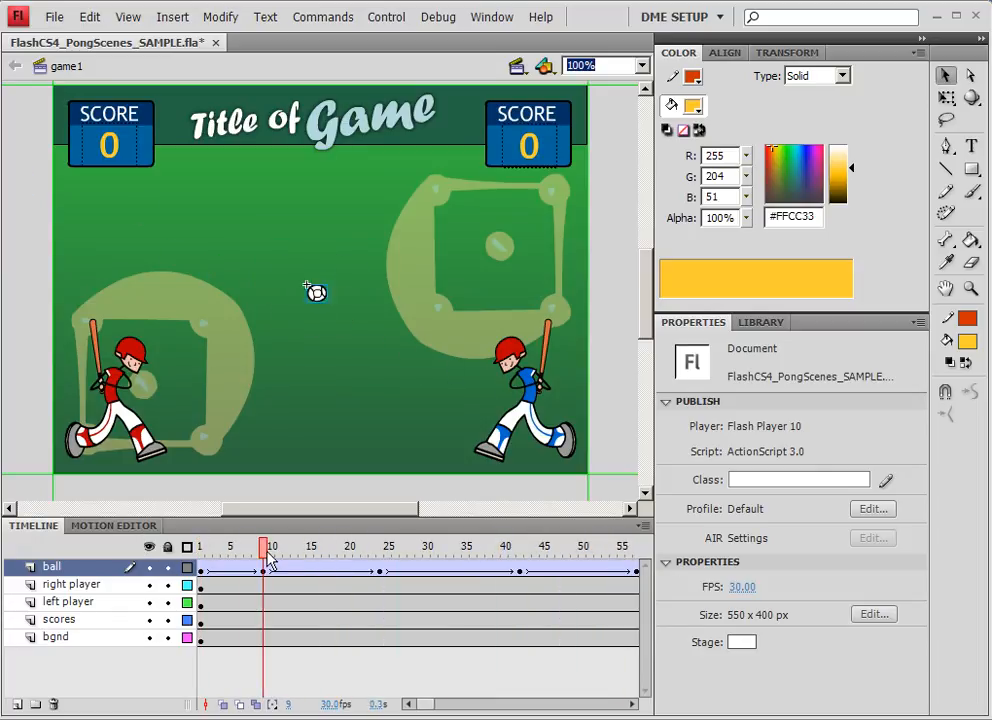
{"action": "left_click", "coordinate": [510, 362]}
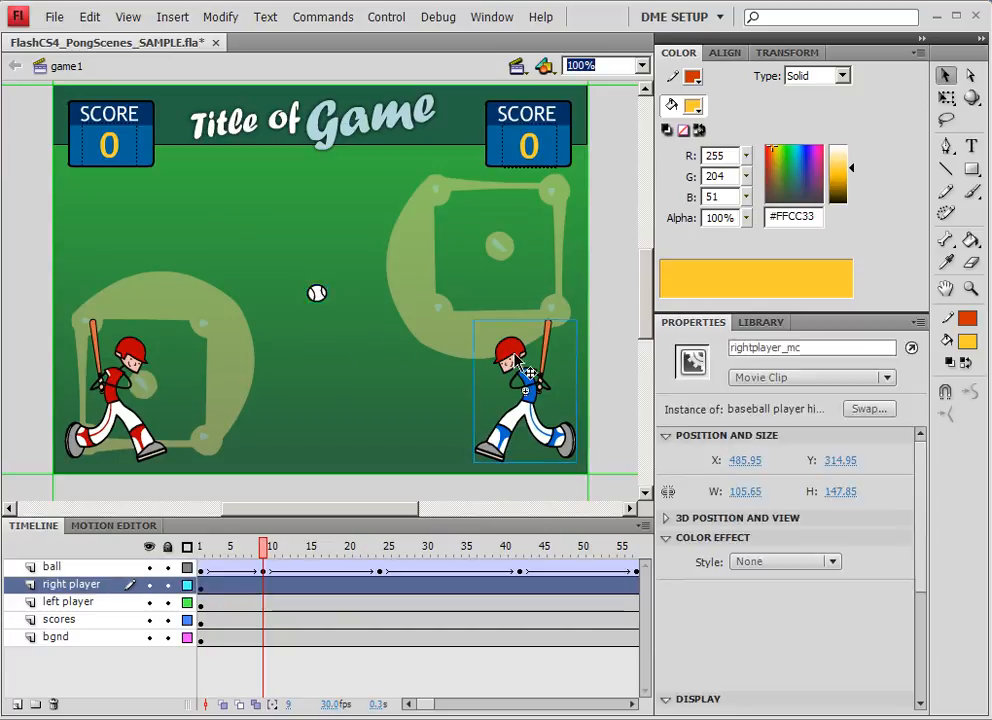
{"action": "left_click", "coordinate": [202, 589]}
{"action": "left_click_drag", "start_coordinate": [228, 558], "coordinate": [200, 556]}
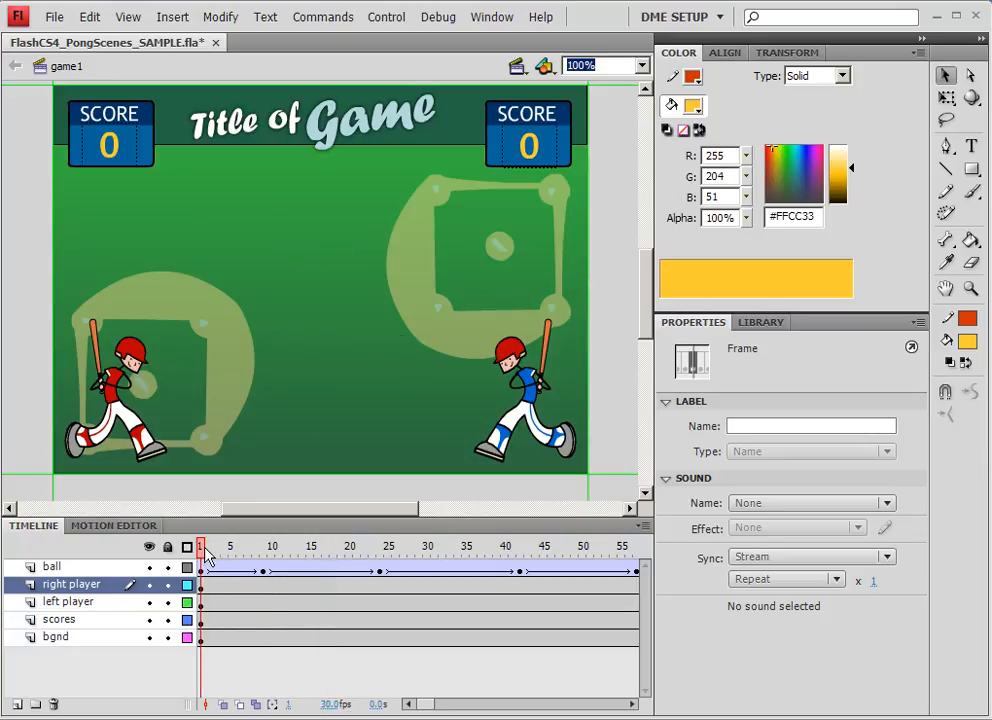
{"action": "left_click", "coordinate": [203, 589]}
{"action": "left_click_drag", "start_coordinate": [203, 589], "coordinate": [264, 590]}
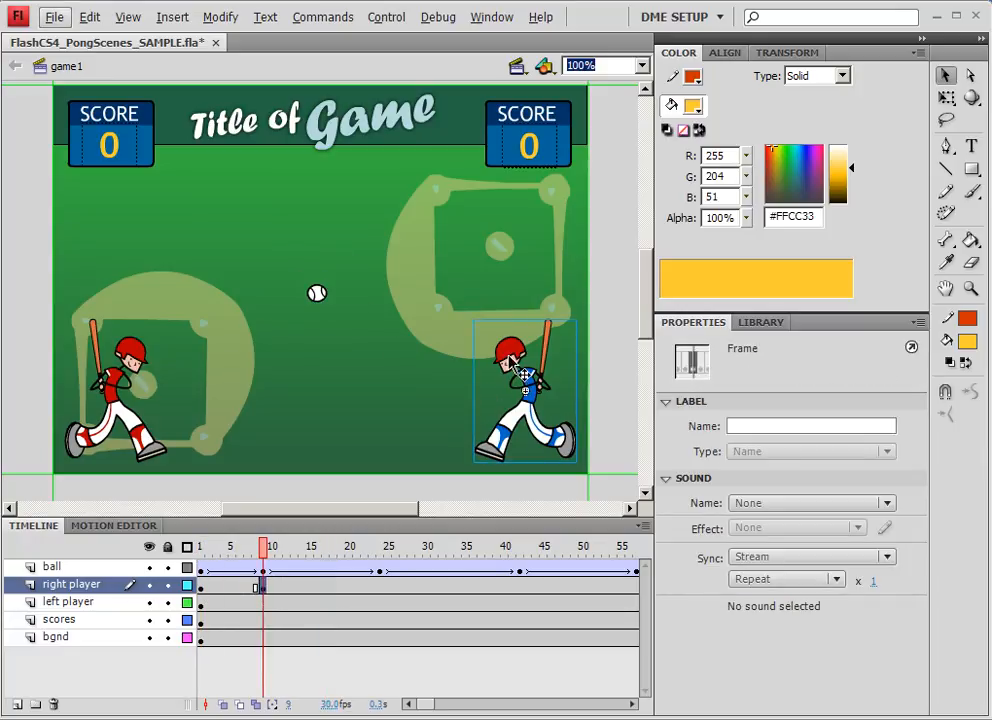
At frame 1, raise the right player straight up to about Y 231 and the left player to about Y 216.
{"action": "left_click", "coordinate": [204, 584]}
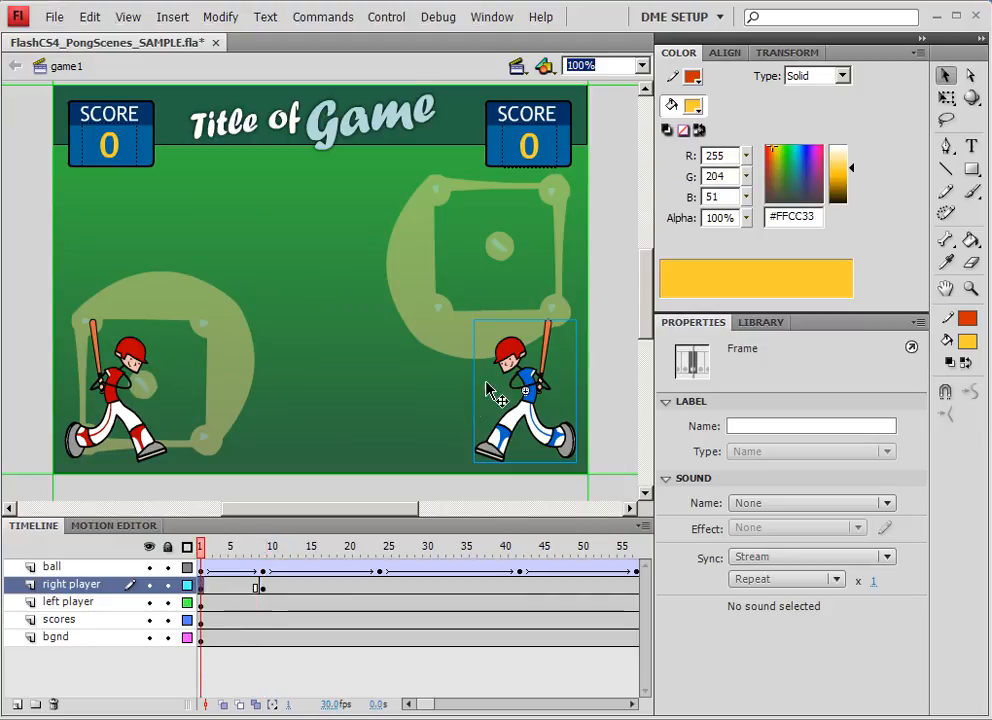
{"action": "left_click_drag", "start_coordinate": [487, 383], "coordinate": [511, 294]}
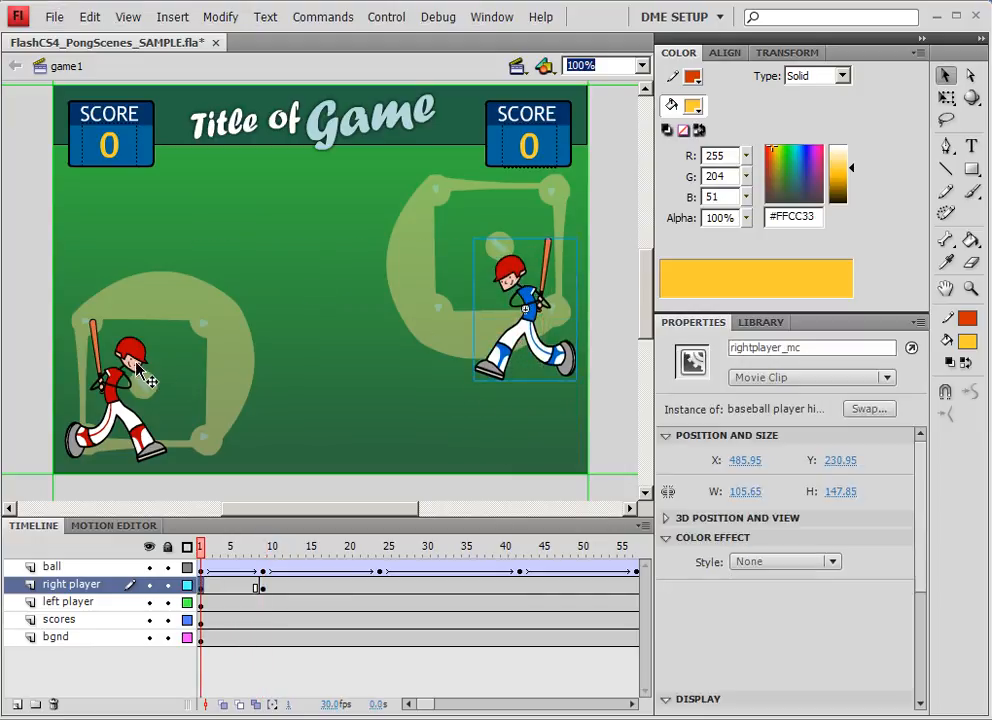
{"action": "left_click_drag", "start_coordinate": [138, 370], "coordinate": [151, 270]}
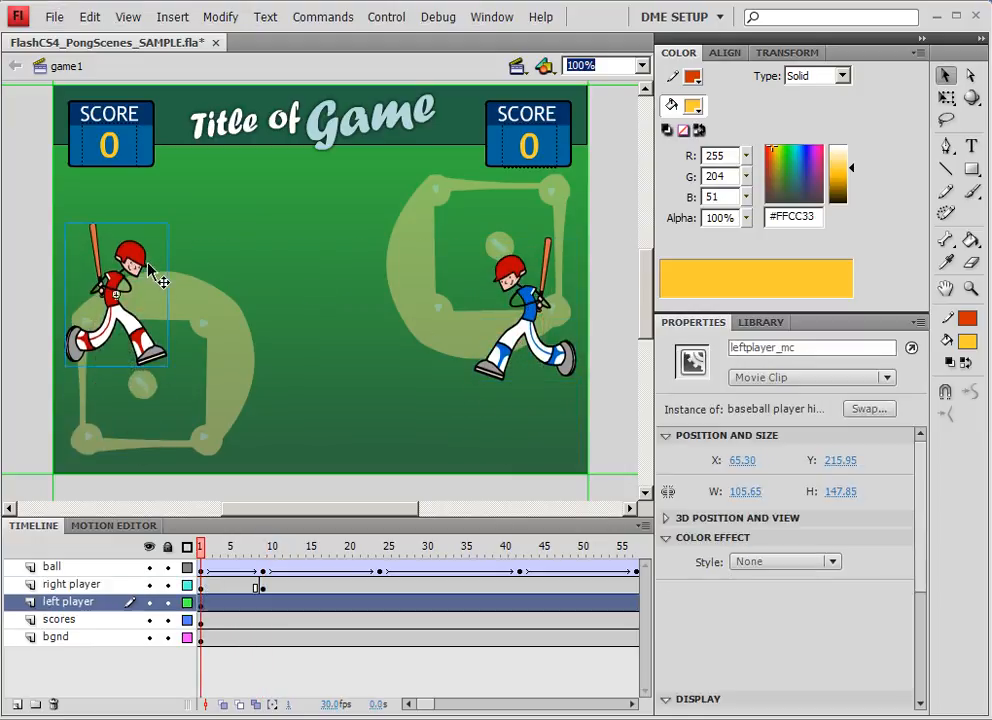
Move the right player's frame 9 keyframe to frame 22 and copy its frame 1 keyframe to frame 10.
{"action": "left_click_drag", "start_coordinate": [203, 553], "coordinate": [278, 551]}
{"action": "left_click", "coordinate": [262, 588]}
{"action": "right_click", "coordinate": [228, 590]}
{"action": "left_click", "coordinate": [240, 588]}
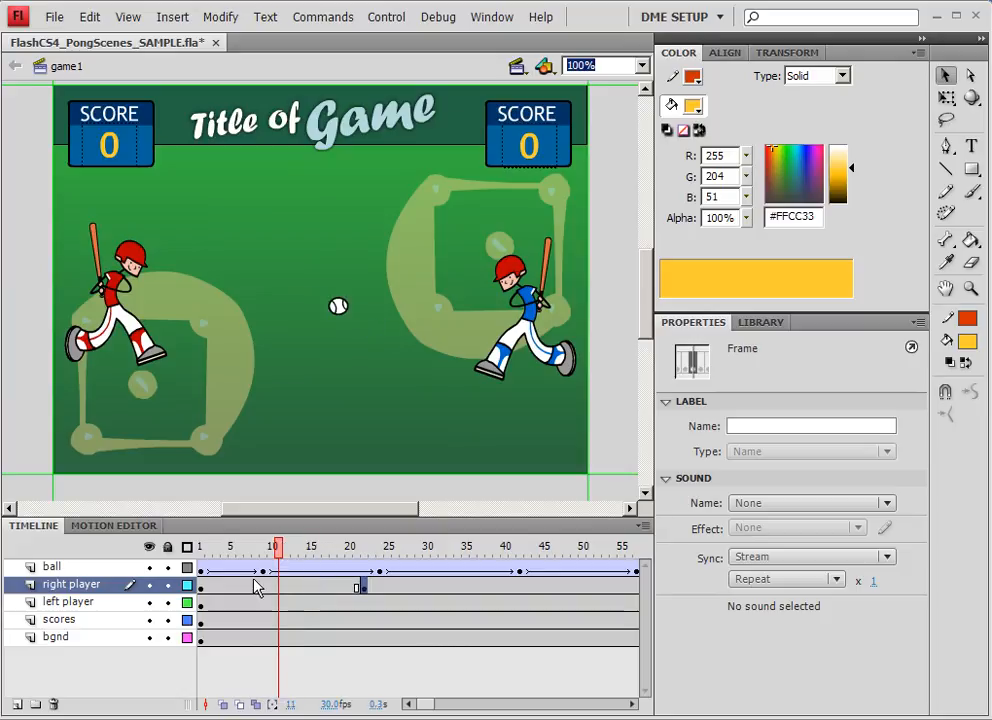
{"action": "left_click", "coordinate": [204, 594]}
{"action": "left_click_drag", "start_coordinate": [204, 594], "coordinate": [271, 588]}
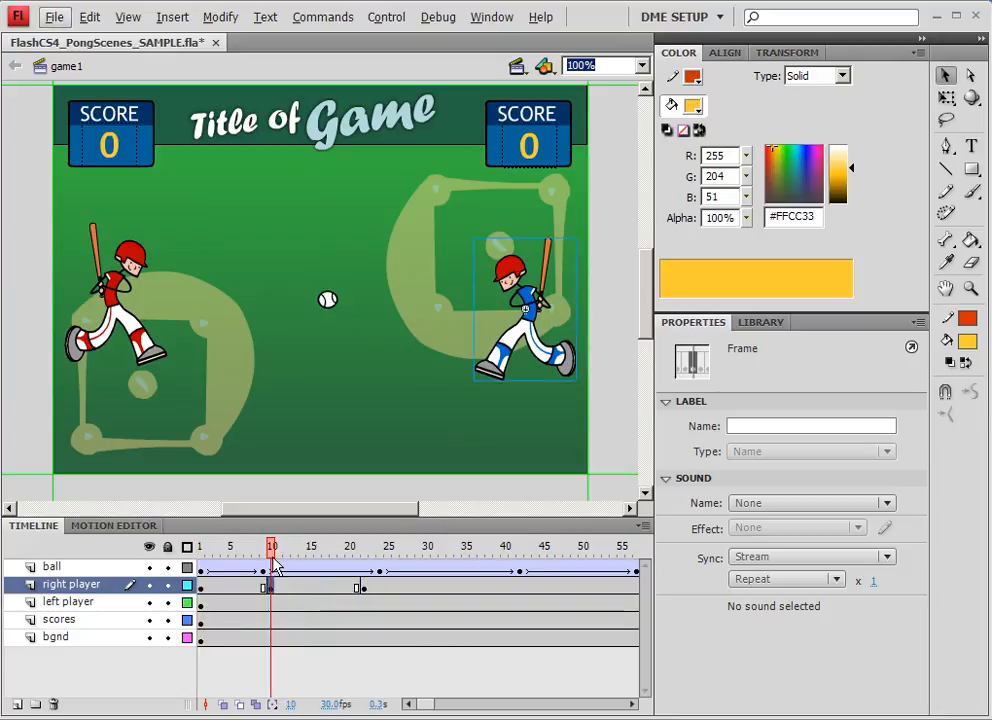
Create a classic tween on the right player layer between frames 10 and 22.
{"action": "right_click", "coordinate": [309, 590]}
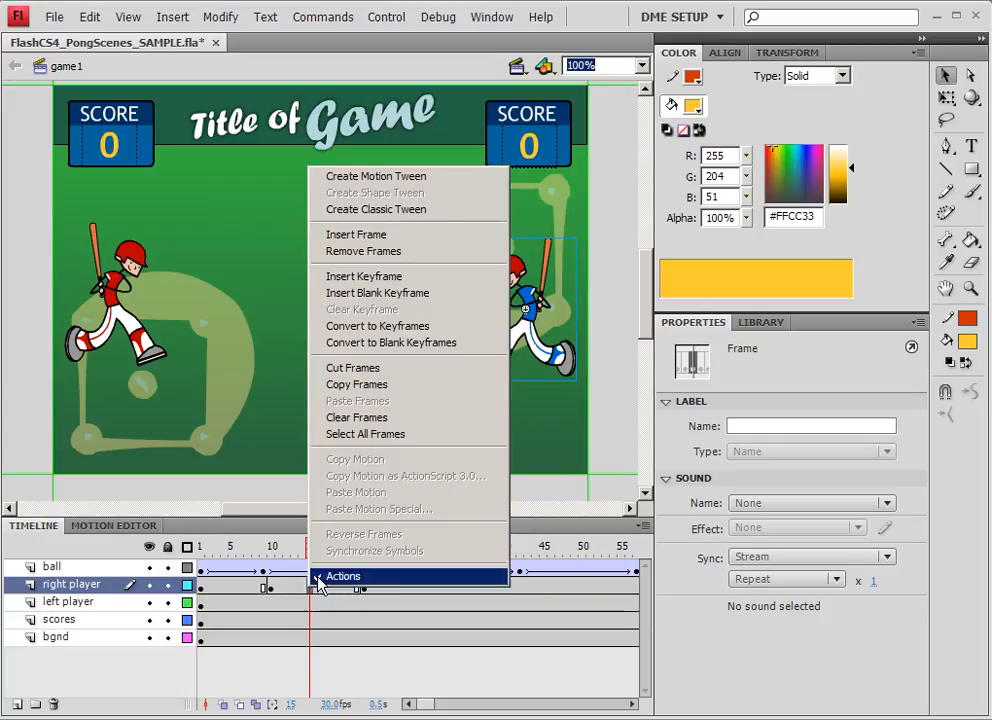
{"action": "left_click", "coordinate": [410, 214]}
{"action": "left_click_drag", "start_coordinate": [310, 552], "coordinate": [366, 546]}
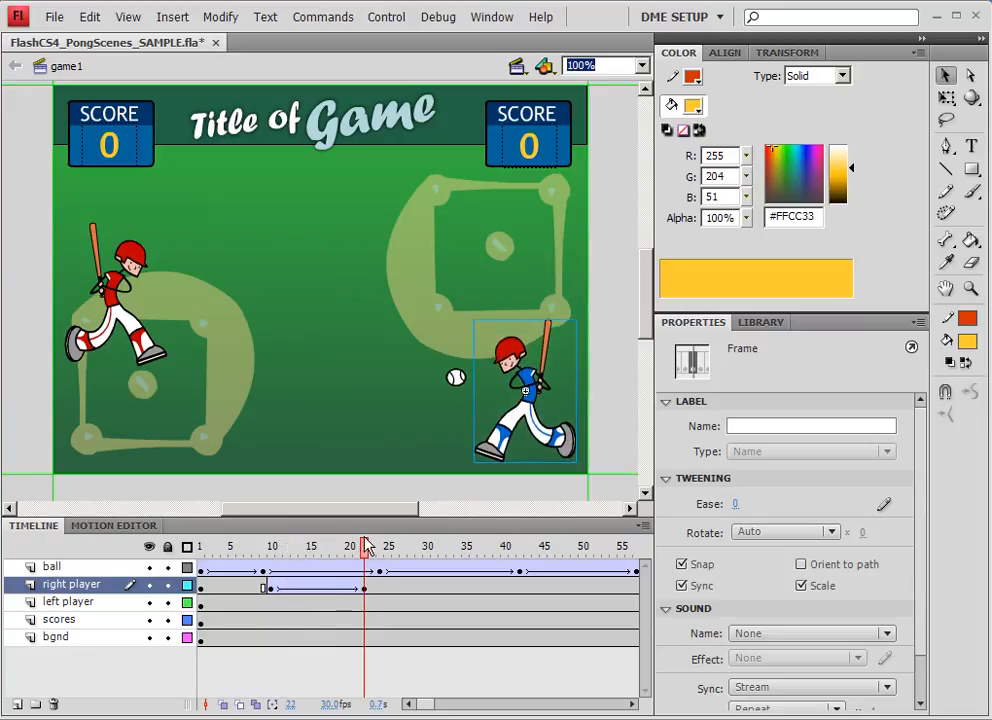
Add the frame comment "// hit" to the right player's frame 22 keyframe.
{"action": "left_click", "coordinate": [365, 588]}
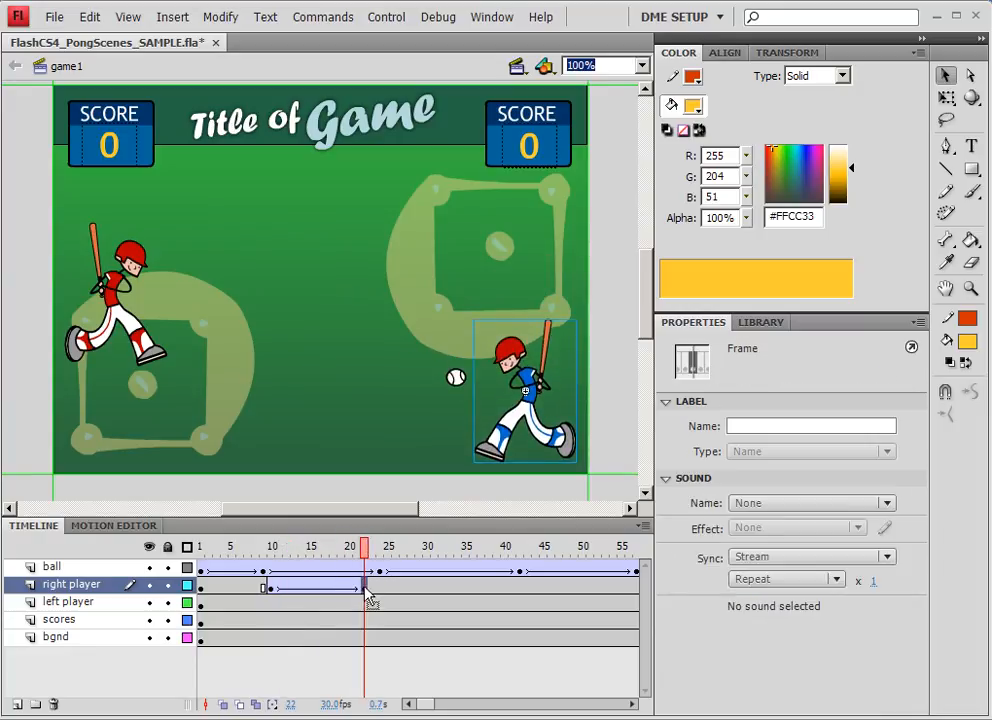
{"action": "left_click", "coordinate": [735, 426]}
{"action": "type", "text": "//"}
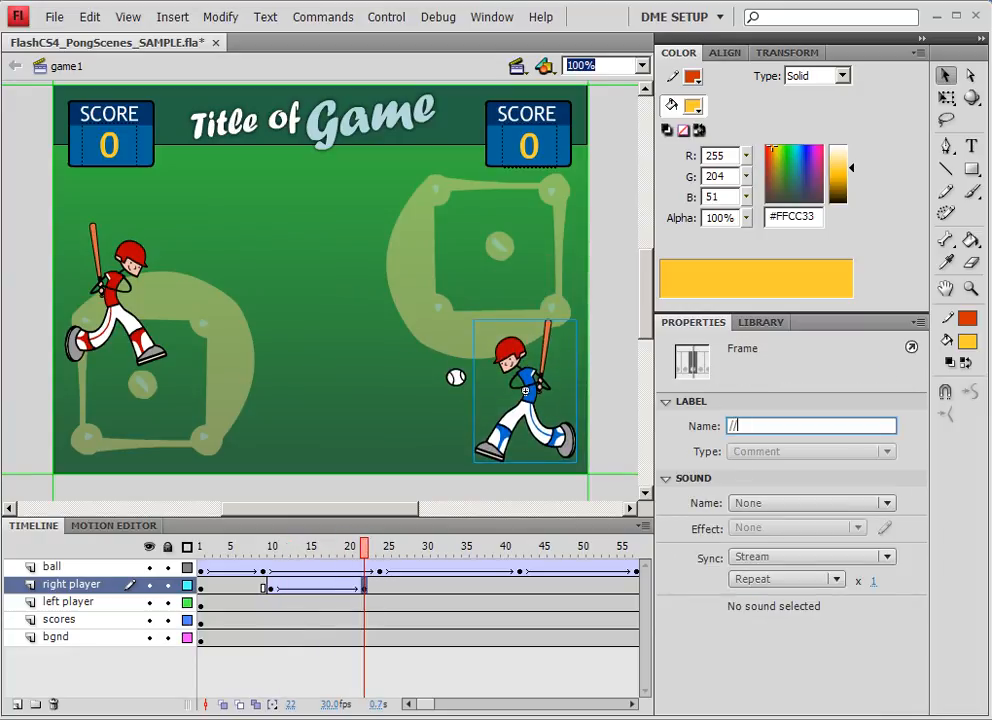
{"action": "type", "text": " hit"}
{"action": "key", "text": "Return"}
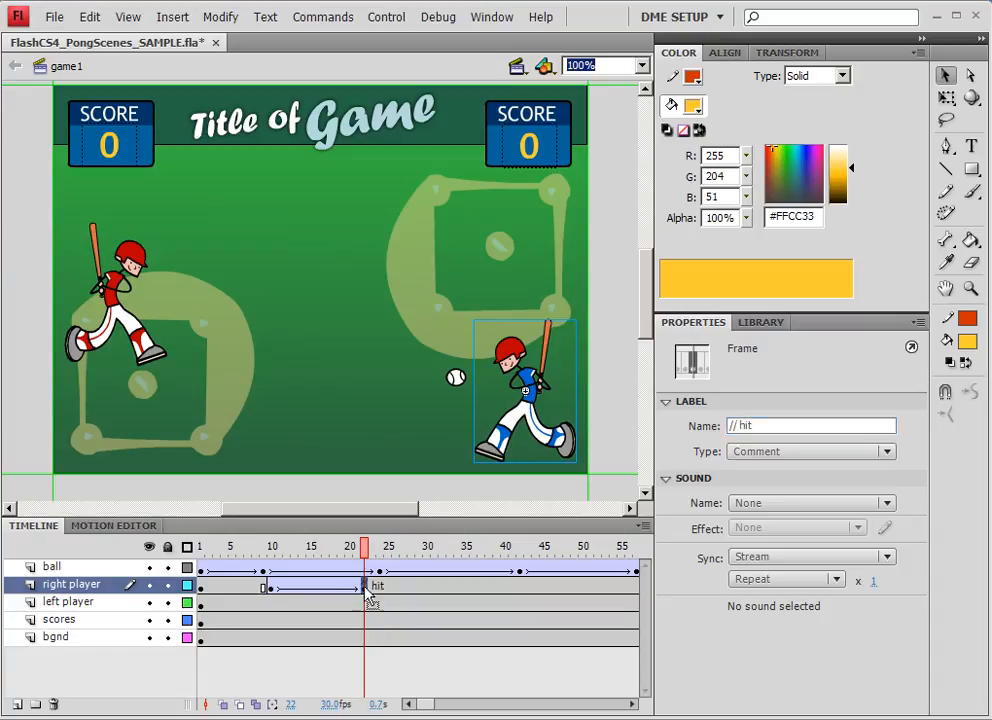
Compare the ball's frame 24 contact with the right player's frame 22 hit and examine the swing animation inside the player's symbol.
{"action": "mouse_move", "coordinate": [365, 560]}
{"action": "left_mouse_down"}
{"action": "mouse_move", "coordinate": [425, 558]}
{"action": "mouse_move", "coordinate": [358, 558]}
{"action": "mouse_move", "coordinate": [370, 562]}
{"action": "left_mouse_up"}
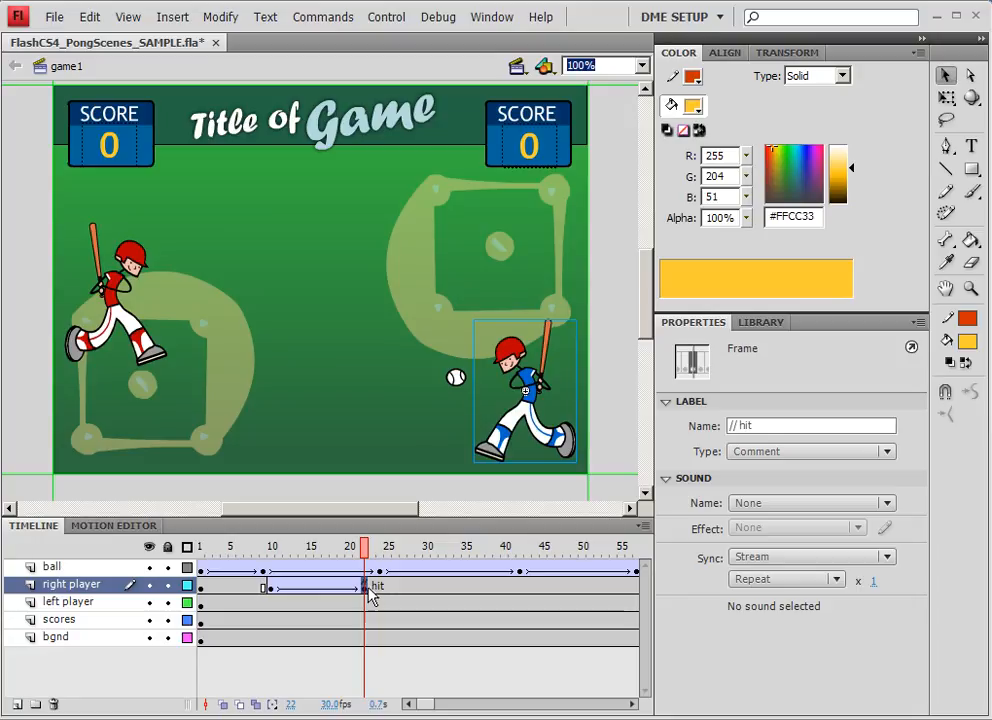
{"action": "left_click", "coordinate": [379, 570]}
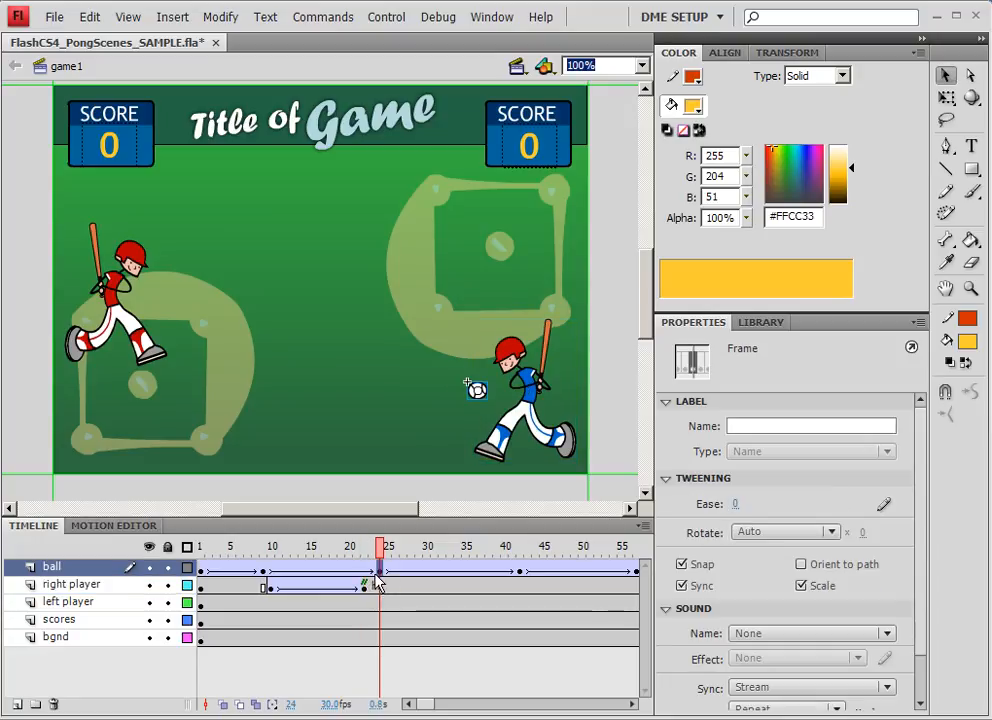
{"action": "mouse_move", "coordinate": [379, 553]}
{"action": "left_mouse_down"}
{"action": "mouse_move", "coordinate": [348, 553]}
{"action": "mouse_move", "coordinate": [374, 553]}
{"action": "mouse_move", "coordinate": [365, 552]}
{"action": "left_mouse_up"}
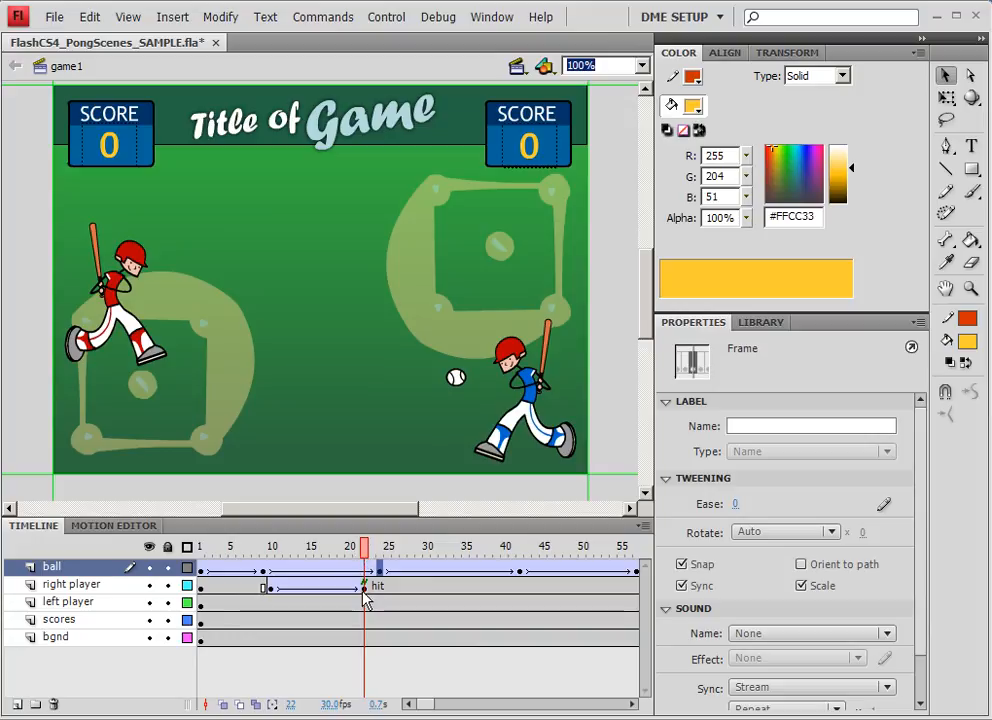
{"action": "left_click", "coordinate": [366, 587]}
{"action": "double_click", "coordinate": [527, 432]}
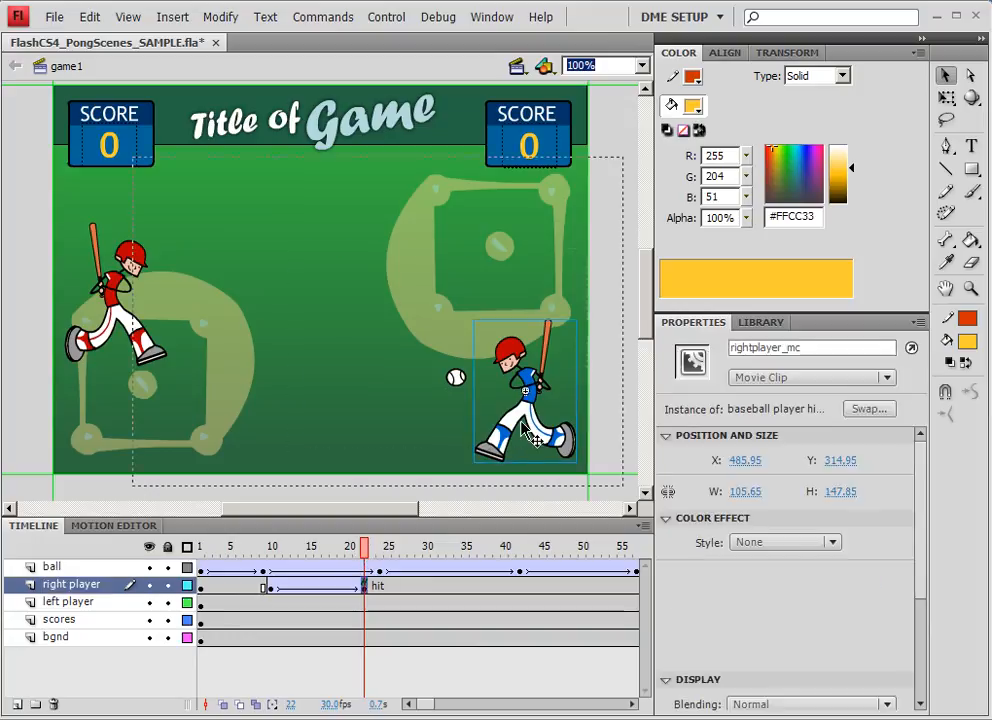
{"action": "left_click_drag", "start_coordinate": [202, 549], "coordinate": [252, 553]}
{"action": "left_click", "coordinate": [65, 68]}
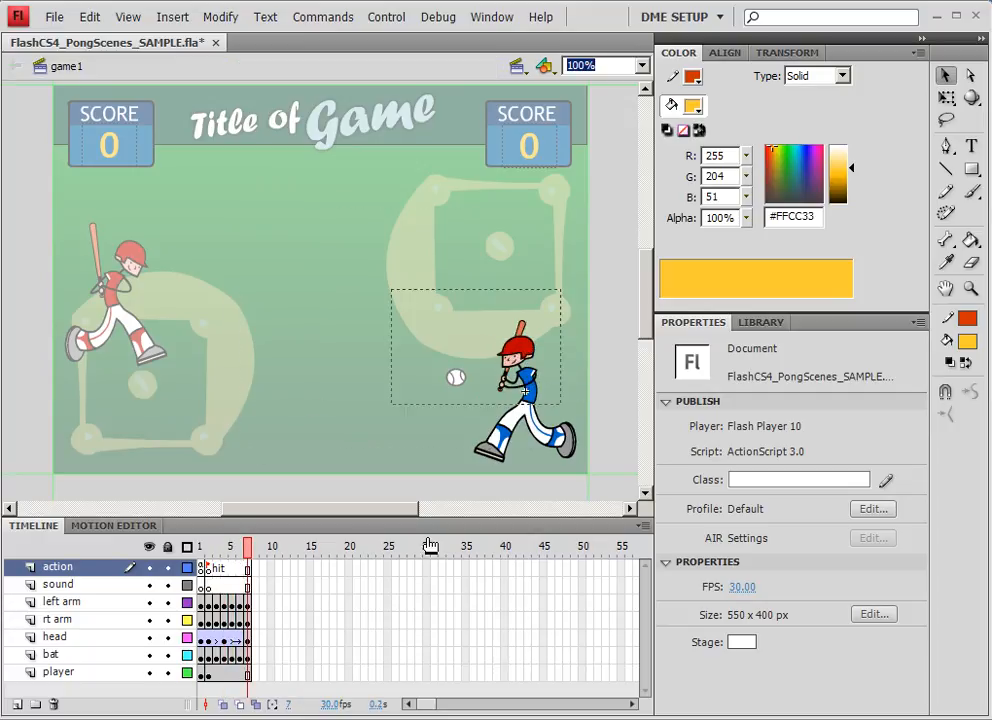
{"action": "left_click_drag", "start_coordinate": [368, 558], "coordinate": [405, 558]}
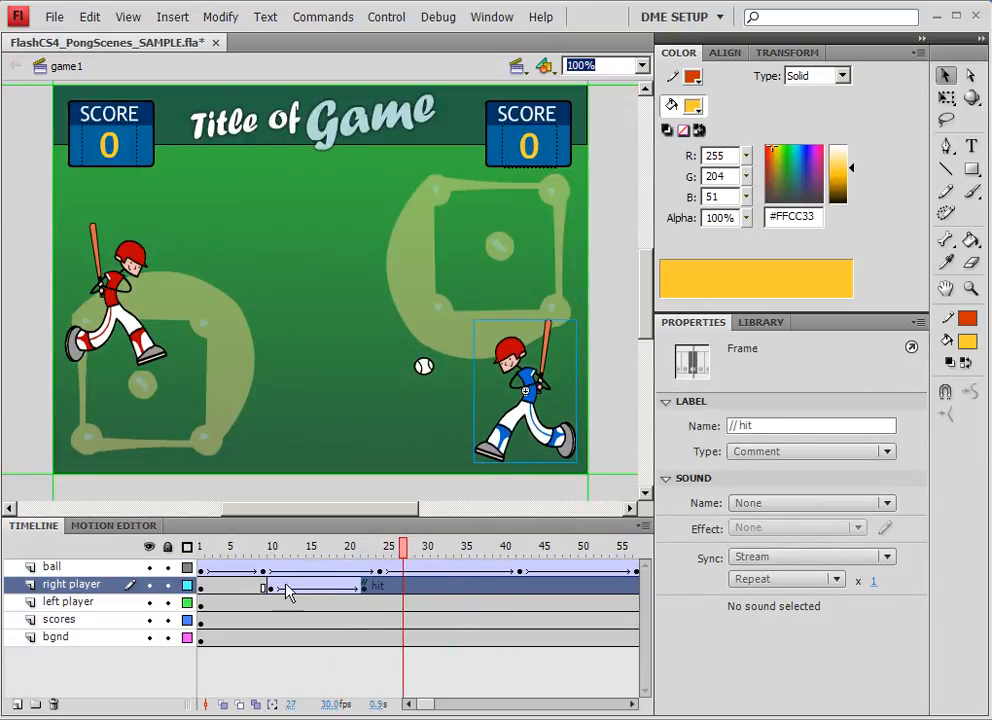
Copy the left player's frame 1 keyframe to frame 26, just after the ball leaves the right player.
{"action": "left_click", "coordinate": [202, 602]}
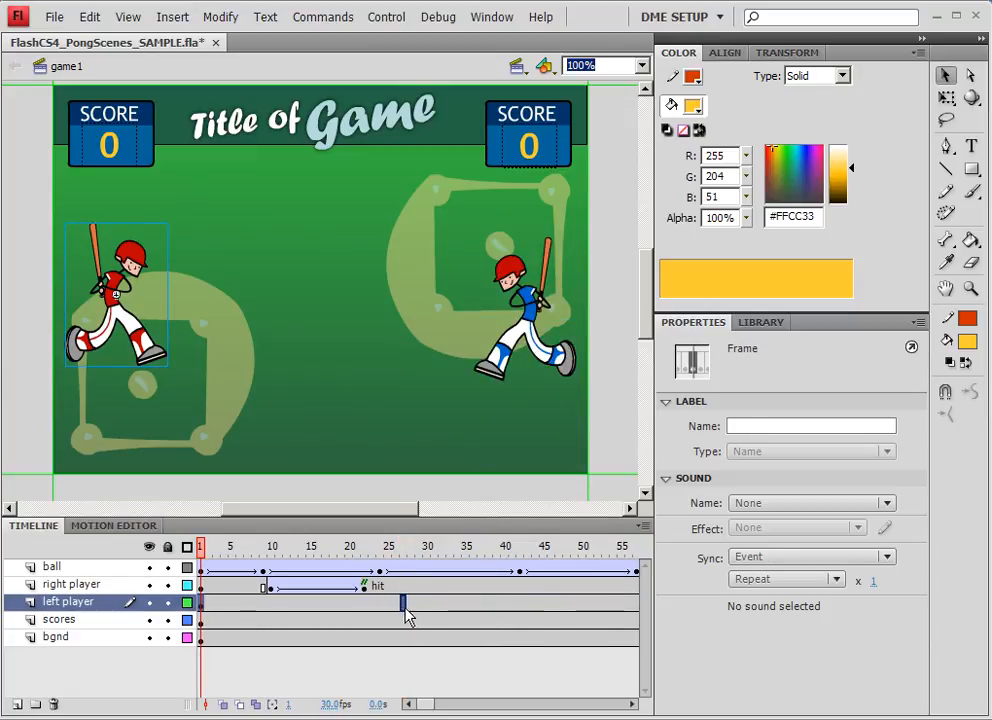
{"action": "key", "text": "F6"}
{"action": "left_click", "coordinate": [381, 572]}
{"action": "left_click", "coordinate": [390, 550]}
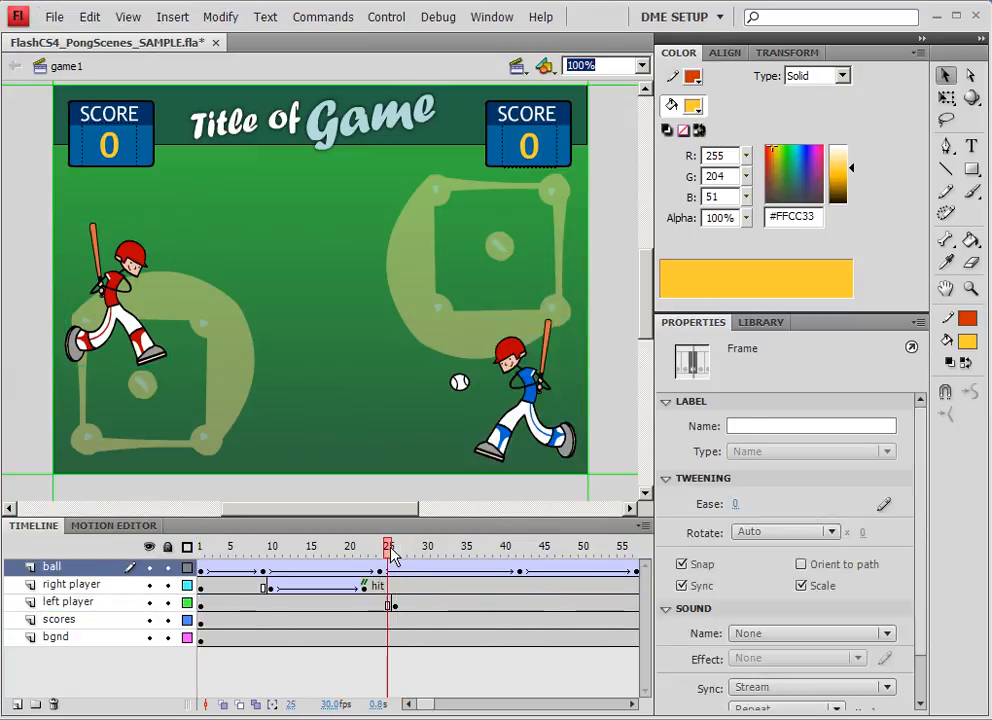
Insert a left player keyframe at frame 40 and raise the player straight up to about Y 173.
{"action": "left_click_drag", "start_coordinate": [390, 555], "coordinate": [490, 557]}
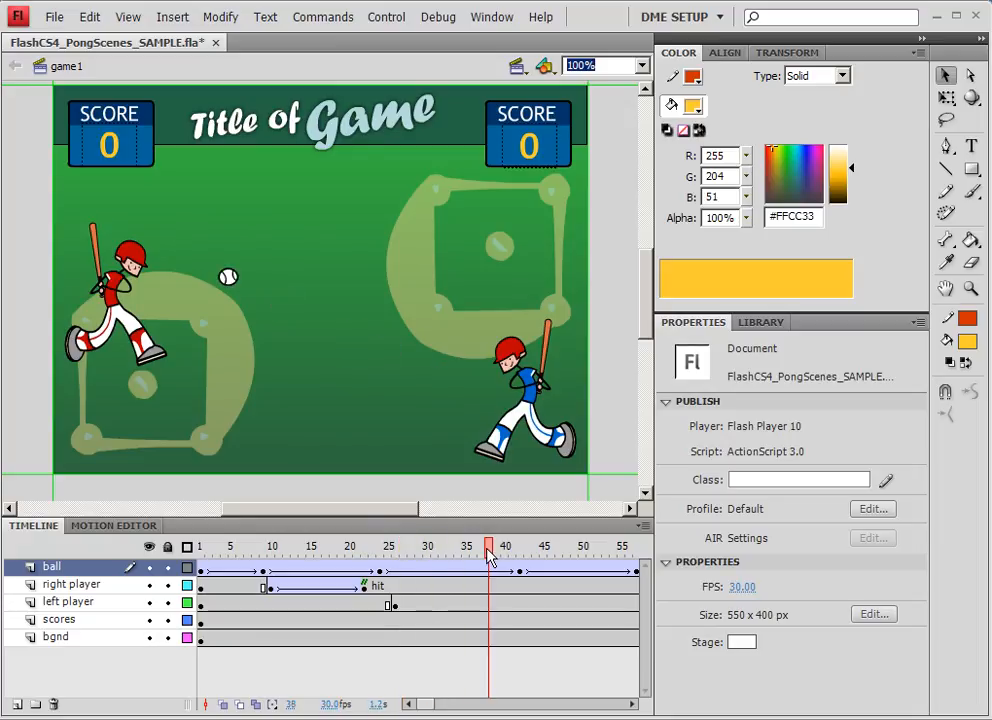
{"action": "right_click", "coordinate": [503, 604]}
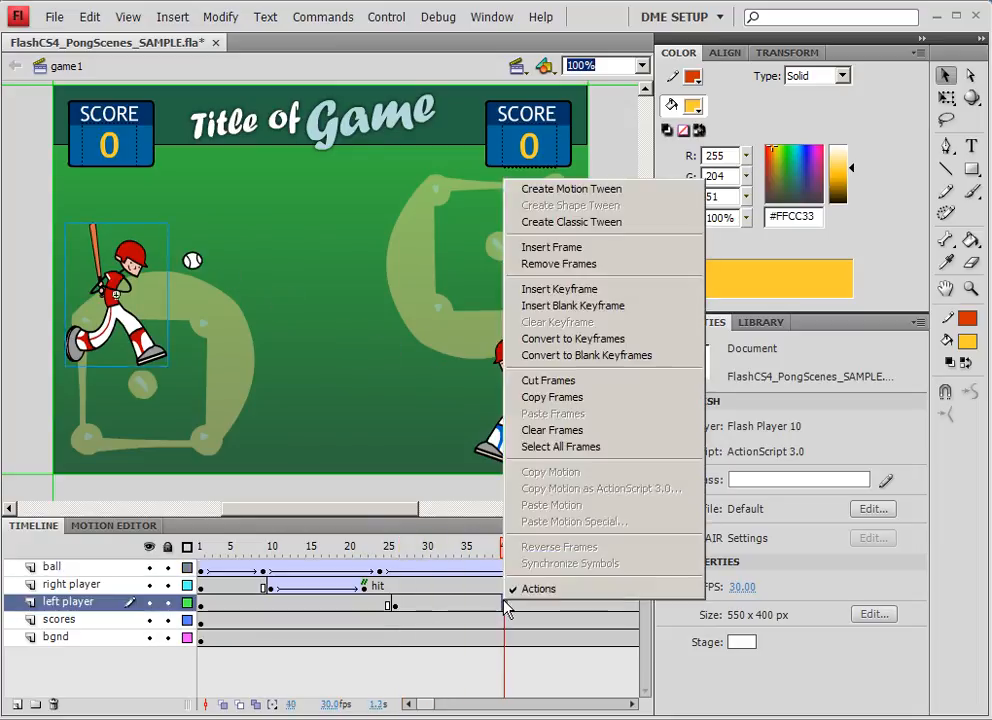
{"action": "left_click", "coordinate": [565, 296]}
{"action": "left_click_drag", "start_coordinate": [135, 276], "coordinate": [136, 234]}
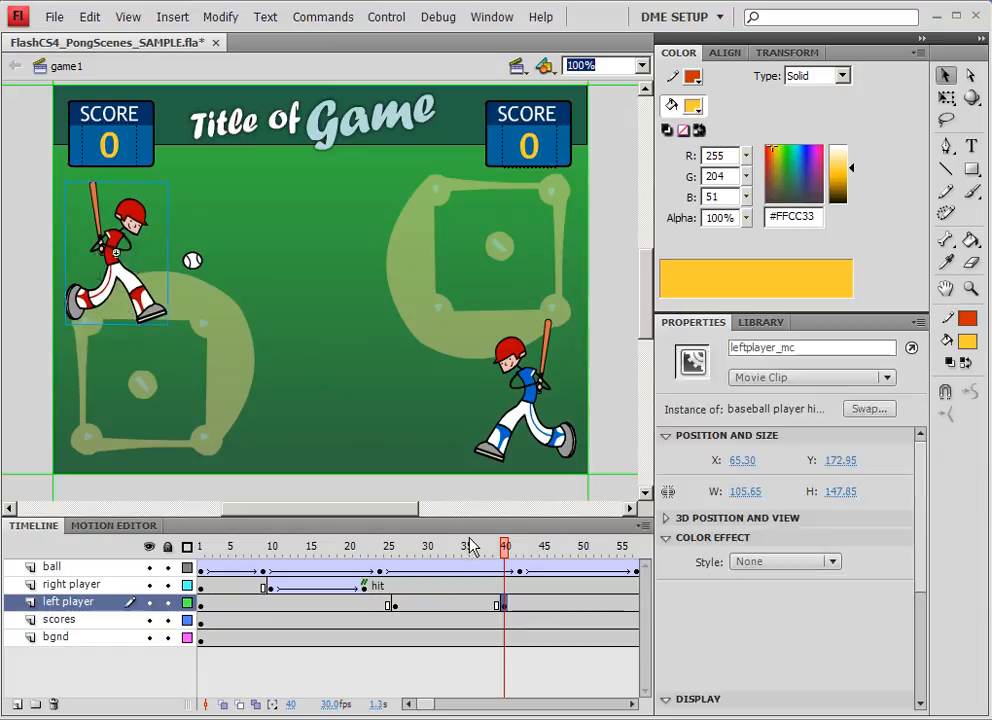
Add the frame comment "//hit" to the left player's frame 40 keyframe.
{"action": "left_click", "coordinate": [505, 604]}
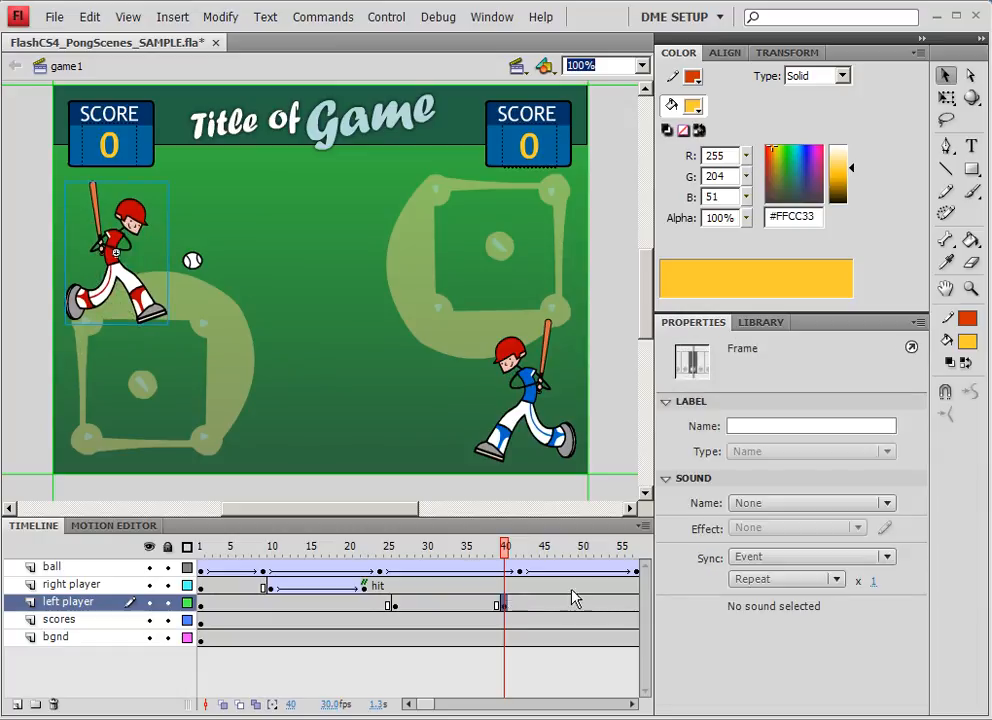
{"action": "left_click", "coordinate": [757, 425]}
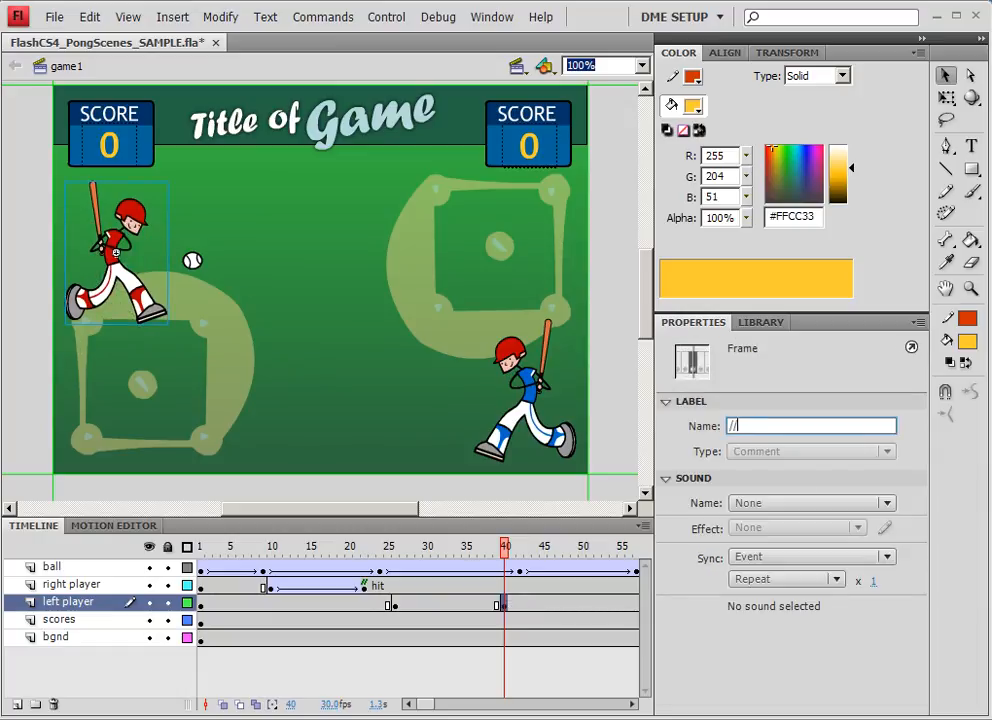
{"action": "type", "text": "//hit"}
{"action": "key", "text": "Return"}
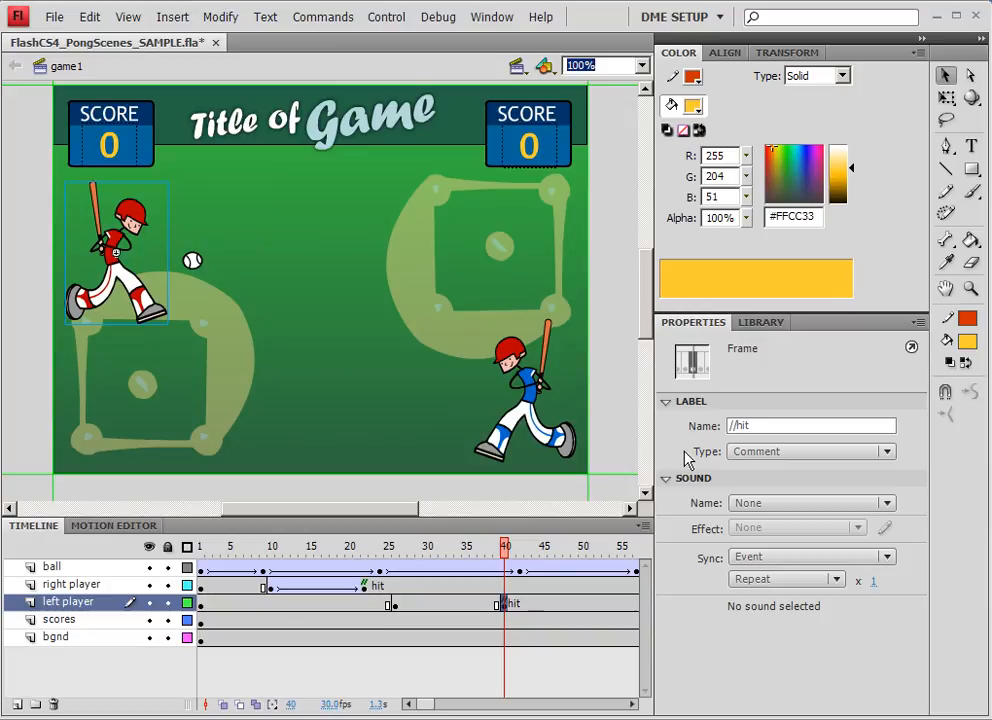
Create a classic tween on the left player layer between frames 26 and 40.
{"action": "left_click", "coordinate": [460, 602]}
{"action": "right_click", "coordinate": [460, 602]}
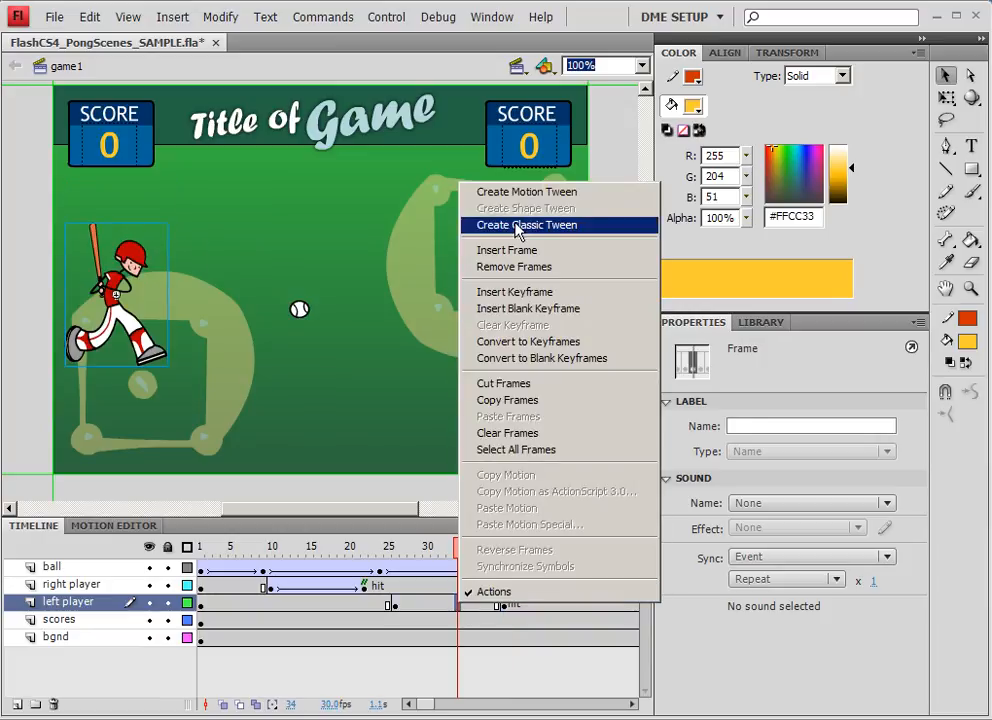
{"action": "left_click", "coordinate": [550, 221]}
Insert a keyframe on the right player layer at frame 44, shortly after the left player's hit.
{"action": "left_click_drag", "start_coordinate": [447, 548], "coordinate": [538, 563]}
{"action": "left_click", "coordinate": [538, 585]}
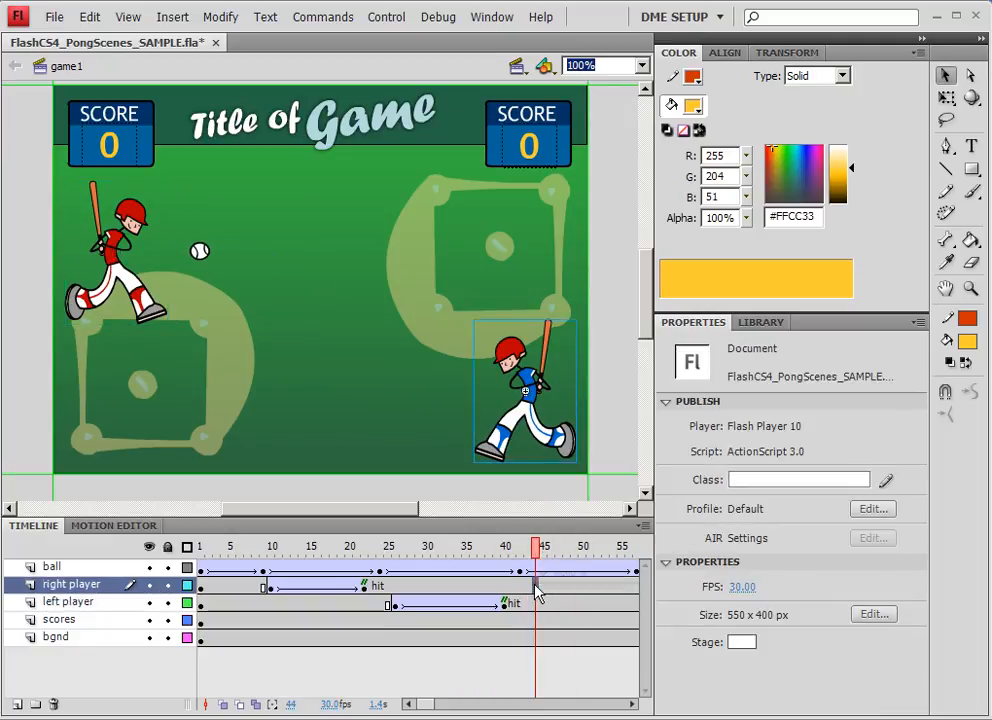
{"action": "right_click", "coordinate": [538, 585]}
{"action": "left_click", "coordinate": [576, 274]}
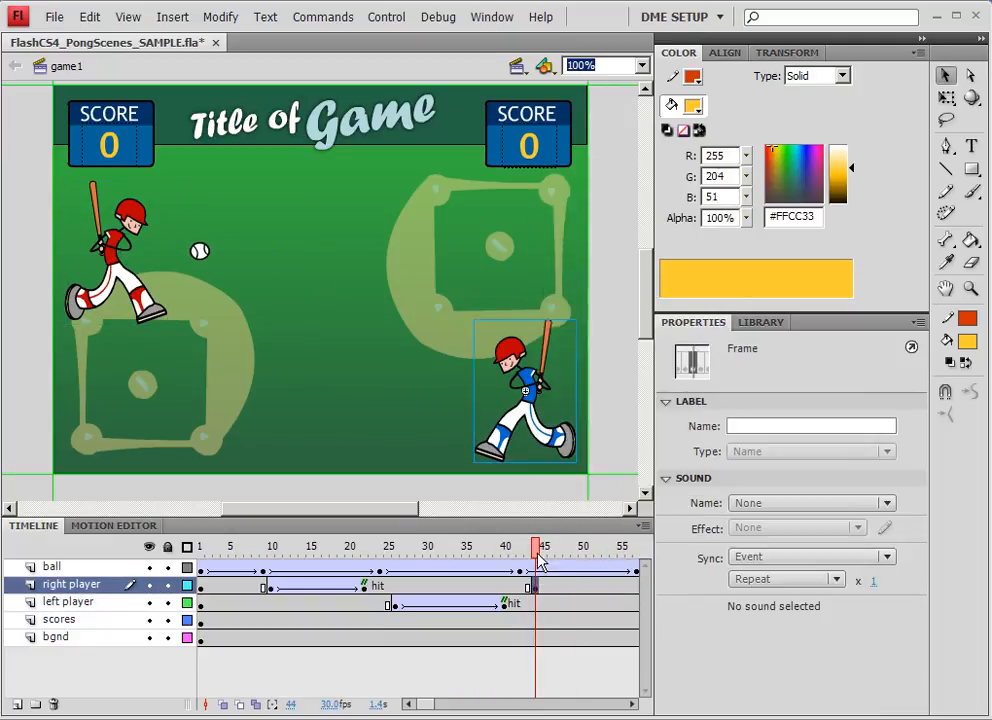
Insert a right player keyframe at frame 55 and raise the player straight up to about Y 222.
{"action": "left_click_drag", "start_coordinate": [538, 555], "coordinate": [390, 568]}
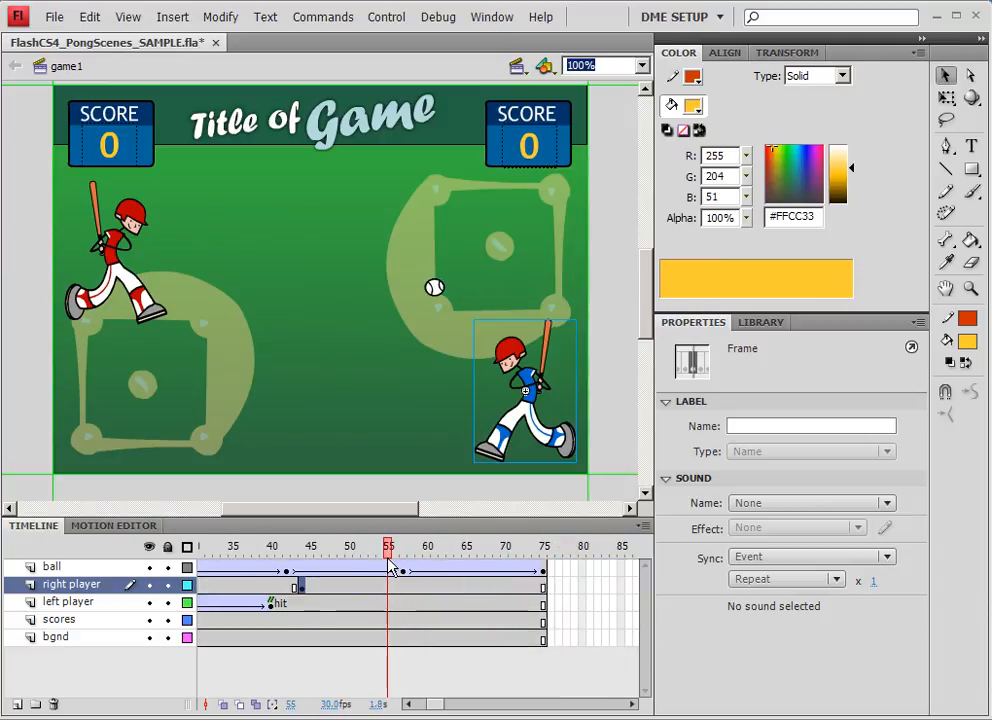
{"action": "right_click", "coordinate": [390, 586]}
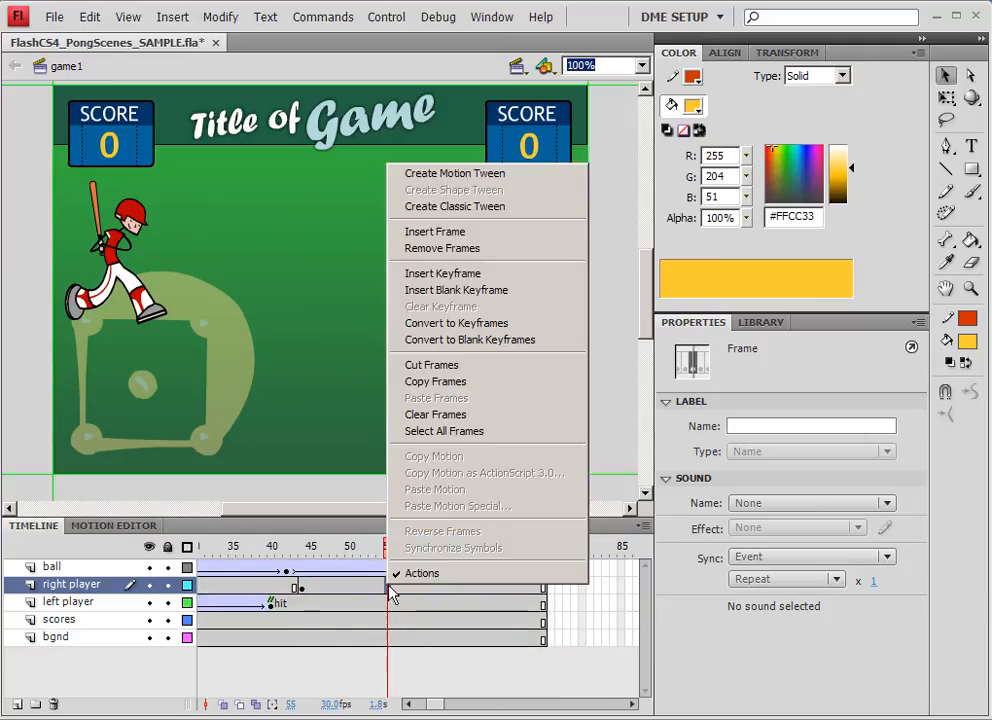
{"action": "left_click", "coordinate": [463, 274]}
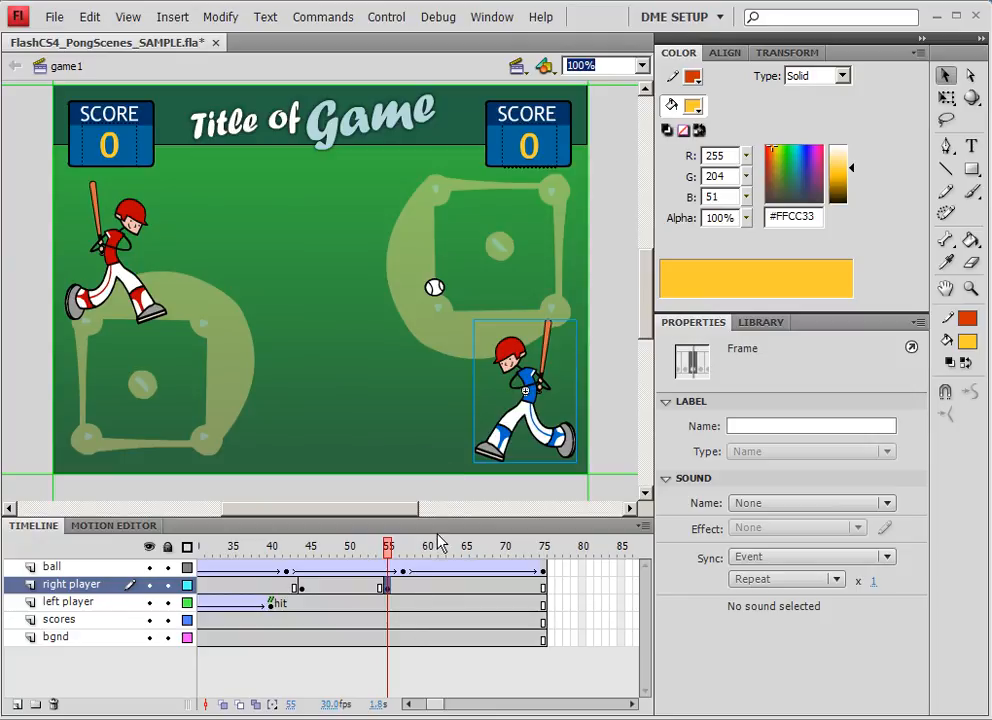
{"action": "left_click_drag", "start_coordinate": [527, 372], "coordinate": [527, 282]}
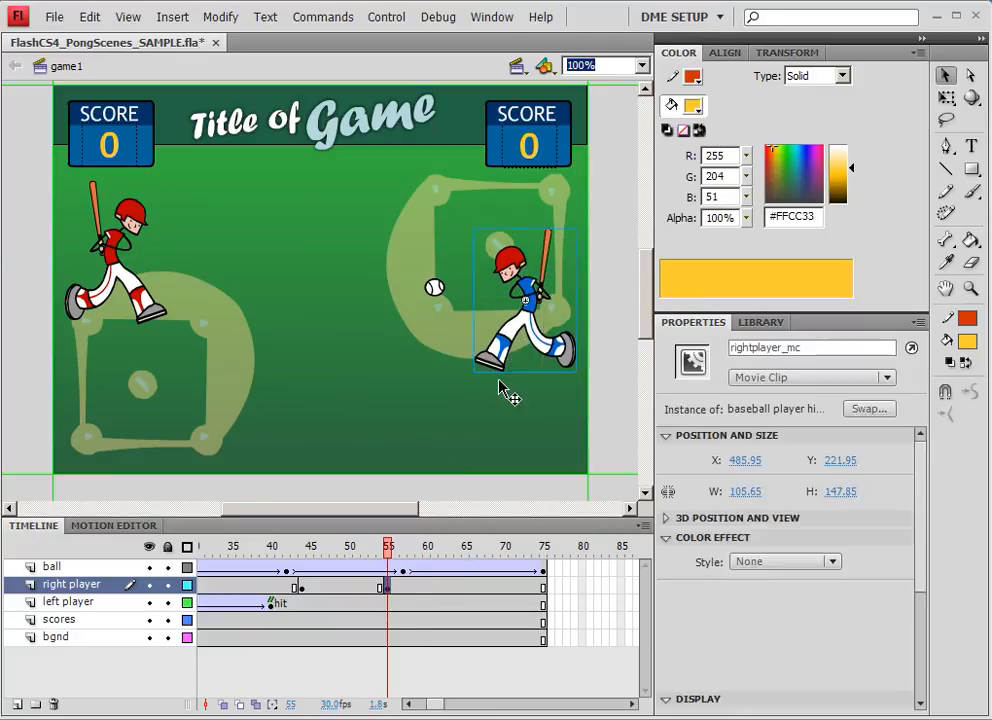
Shift the right player's frame 55 keyframe to frame 54 and create a classic tween from frame 44 to it.
{"action": "left_click", "coordinate": [401, 549]}
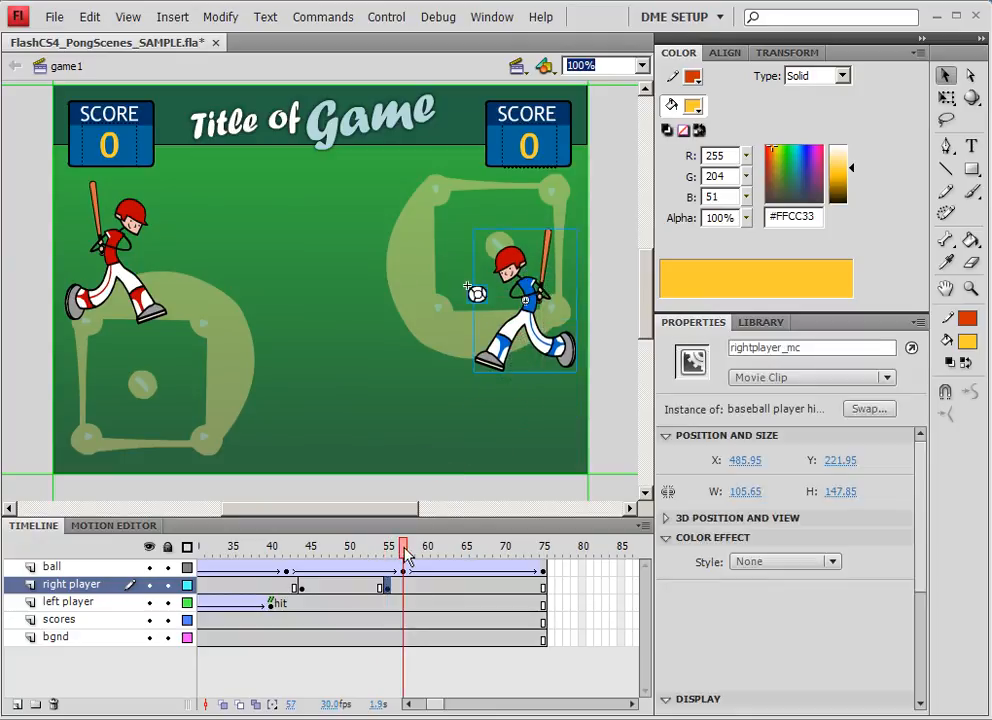
{"action": "left_click", "coordinate": [401, 587]}
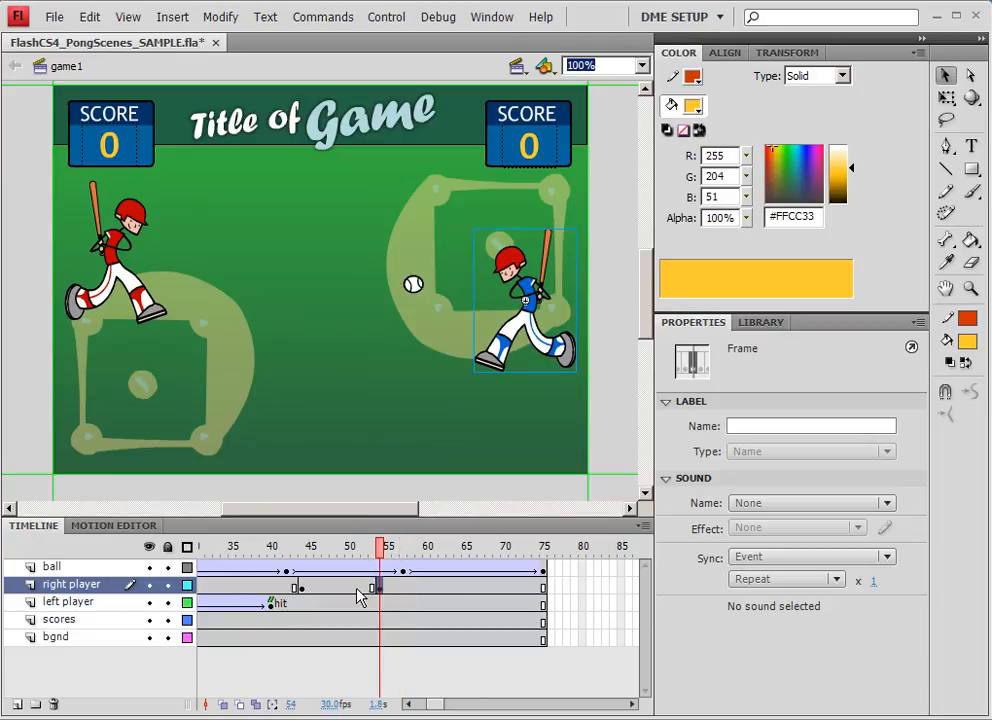
{"action": "right_click", "coordinate": [358, 590]}
{"action": "left_click", "coordinate": [420, 252]}
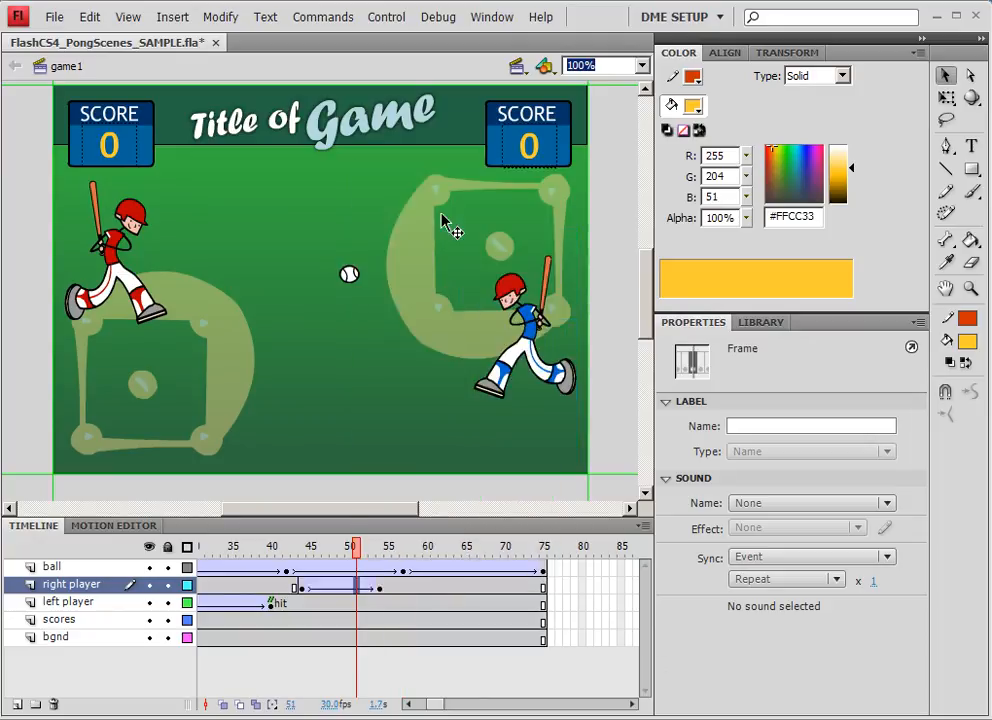
Insert left player keyframes at frames 58 and 66, and lower the player at frame 66 to about Y 224.
{"action": "left_click_drag", "start_coordinate": [356, 553], "coordinate": [413, 551]}
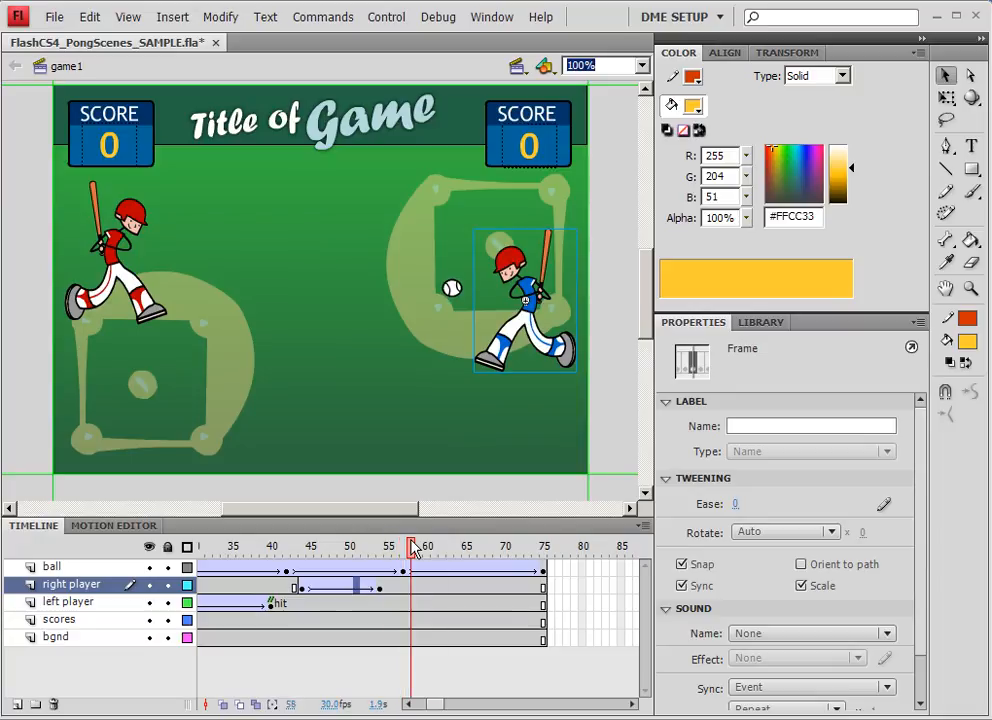
{"action": "left_click", "coordinate": [412, 609]}
{"action": "right_click", "coordinate": [412, 608]}
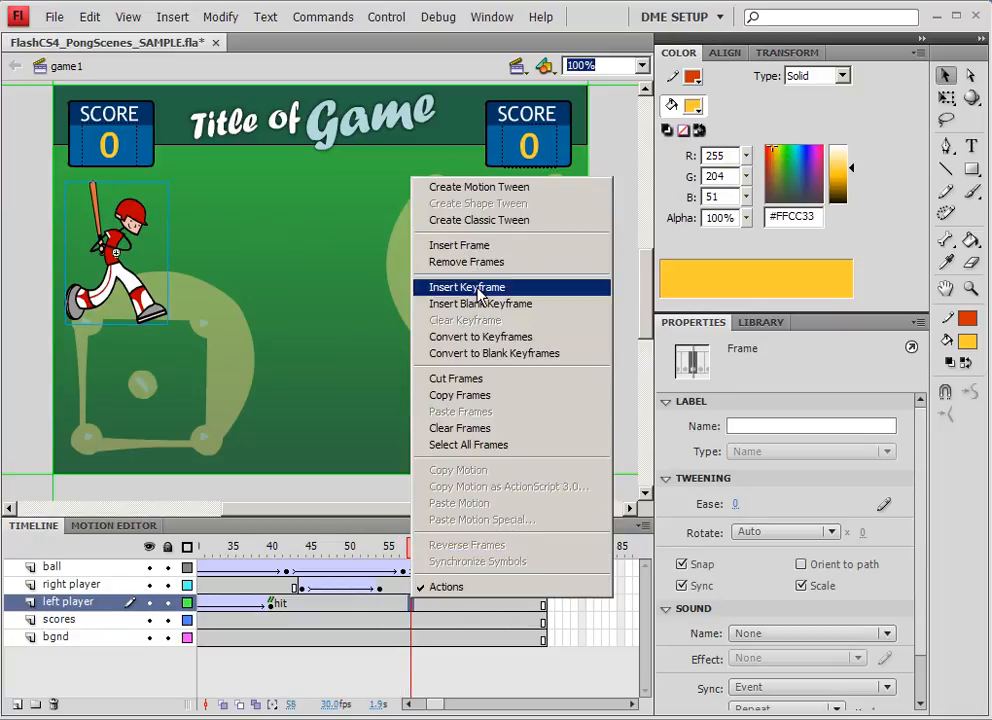
{"action": "left_click", "coordinate": [467, 287]}
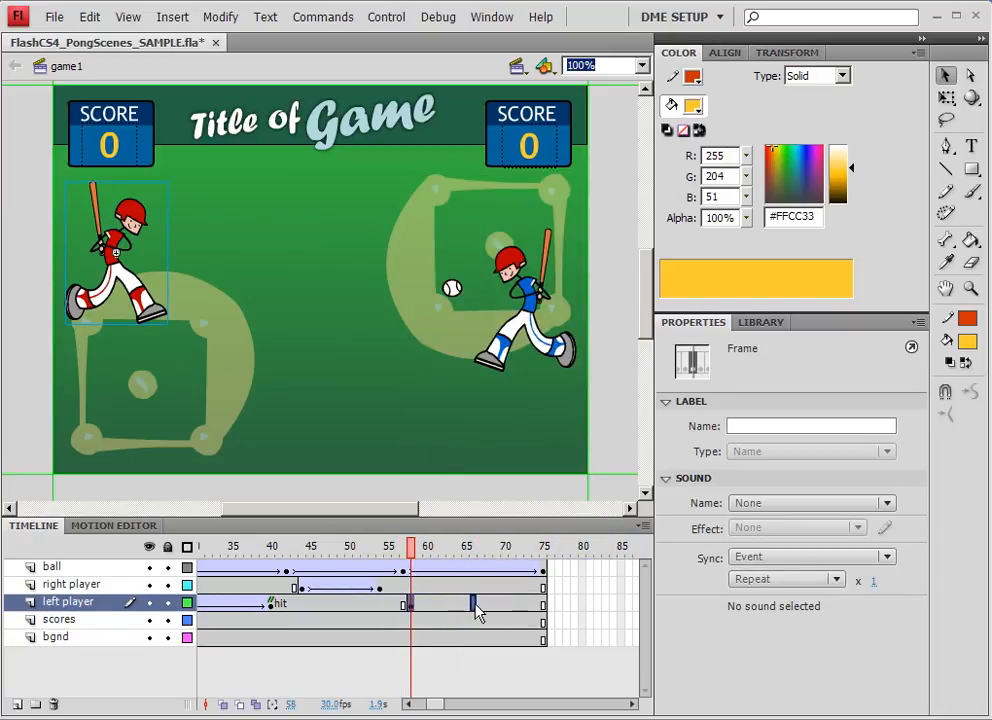
{"action": "left_click", "coordinate": [474, 605]}
{"action": "key", "text": "F6"}
{"action": "left_click_drag", "start_coordinate": [140, 250], "coordinate": [139, 299]}
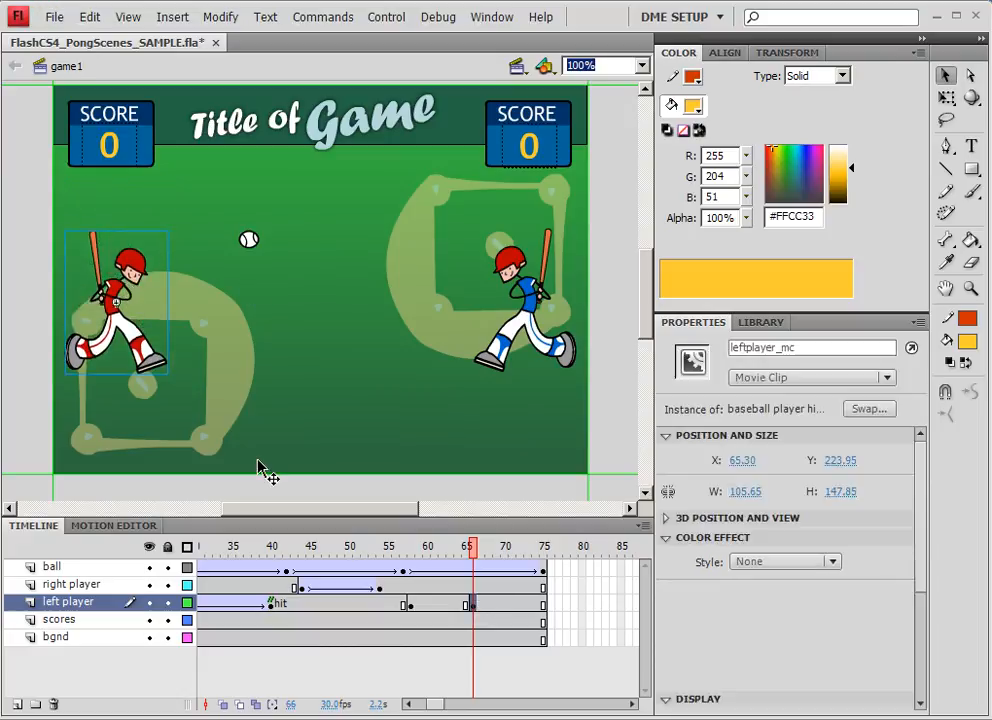
Create a classic tween on the left player layer between frames 58 and 66 and preview the motion.
{"action": "right_click", "coordinate": [444, 604]}
{"action": "left_click", "coordinate": [518, 222]}
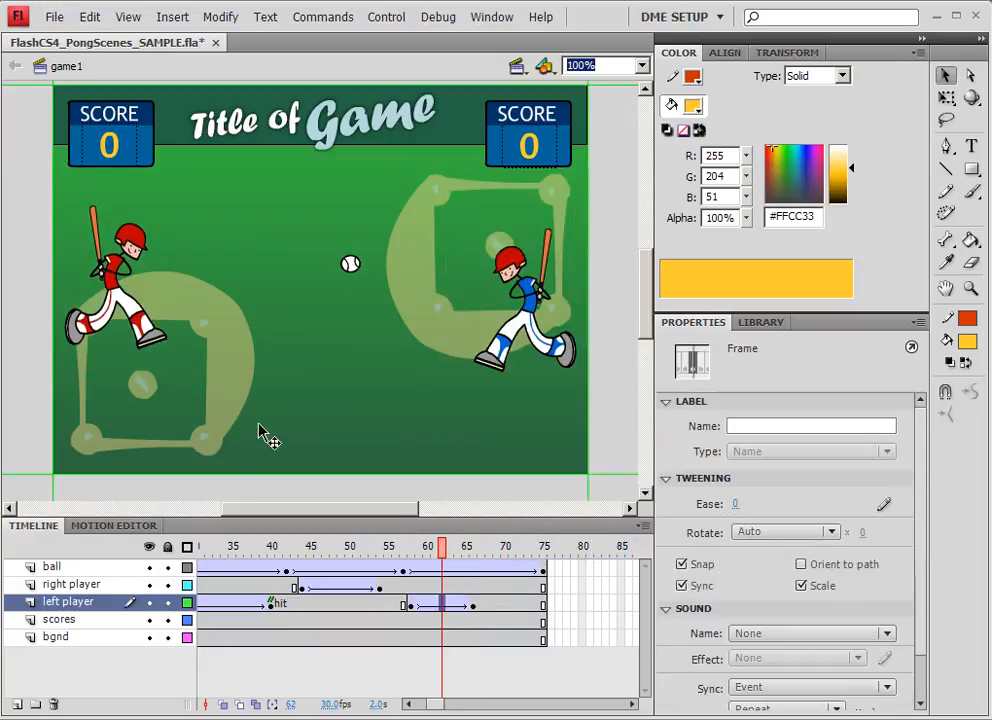
{"action": "left_click_drag", "start_coordinate": [421, 545], "coordinate": [472, 570]}
Lower the left player at frame 66 to about Y 251 and move that keyframe to frame 69.
{"action": "left_click", "coordinate": [472, 602]}
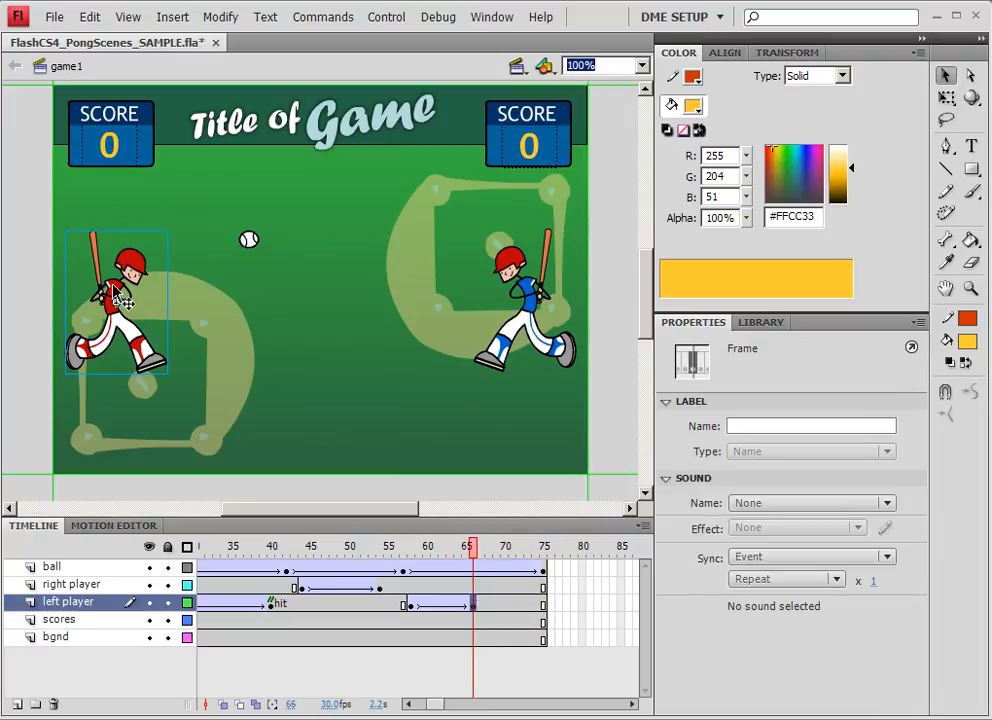
{"action": "left_click_drag", "start_coordinate": [132, 294], "coordinate": [134, 321]}
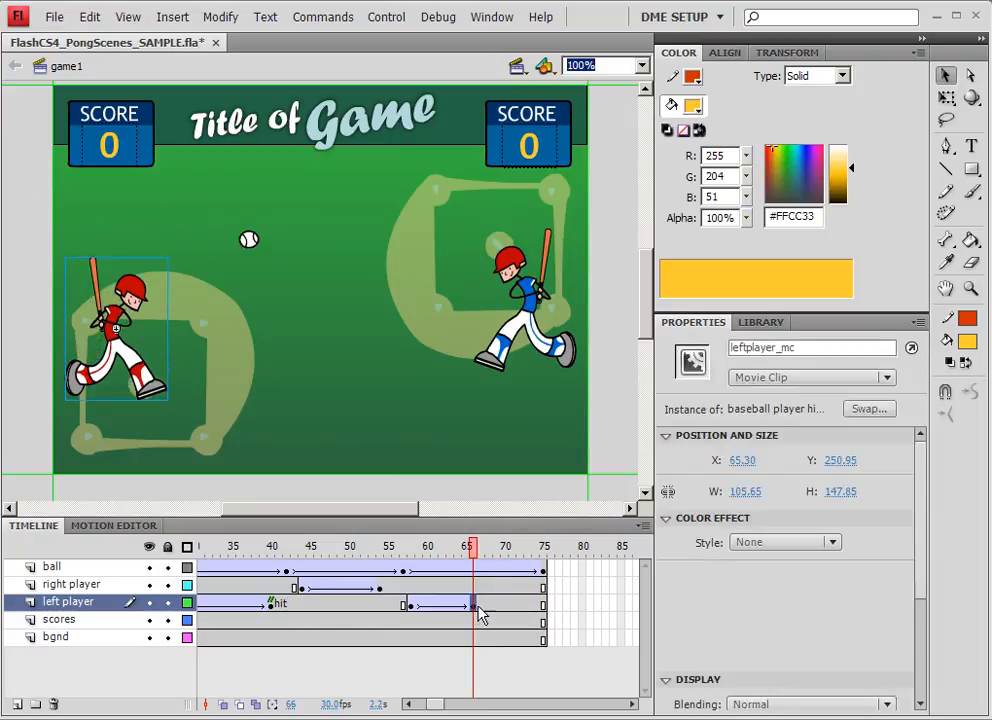
{"action": "left_click_drag", "start_coordinate": [475, 606], "coordinate": [494, 602]}
Add the frame comment "//hit" to the right player's frame 54 keyframe.
{"action": "left_click_drag", "start_coordinate": [489, 546], "coordinate": [372, 613]}
{"action": "left_click", "coordinate": [341, 587]}
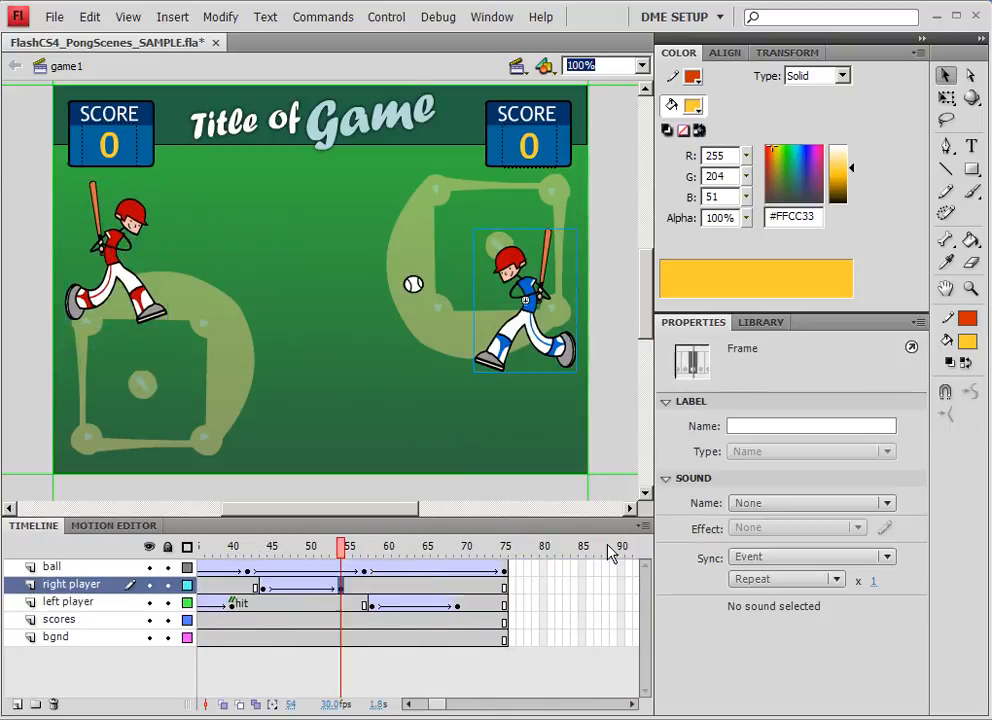
{"action": "left_click", "coordinate": [762, 422]}
{"action": "type", "text": "//"}
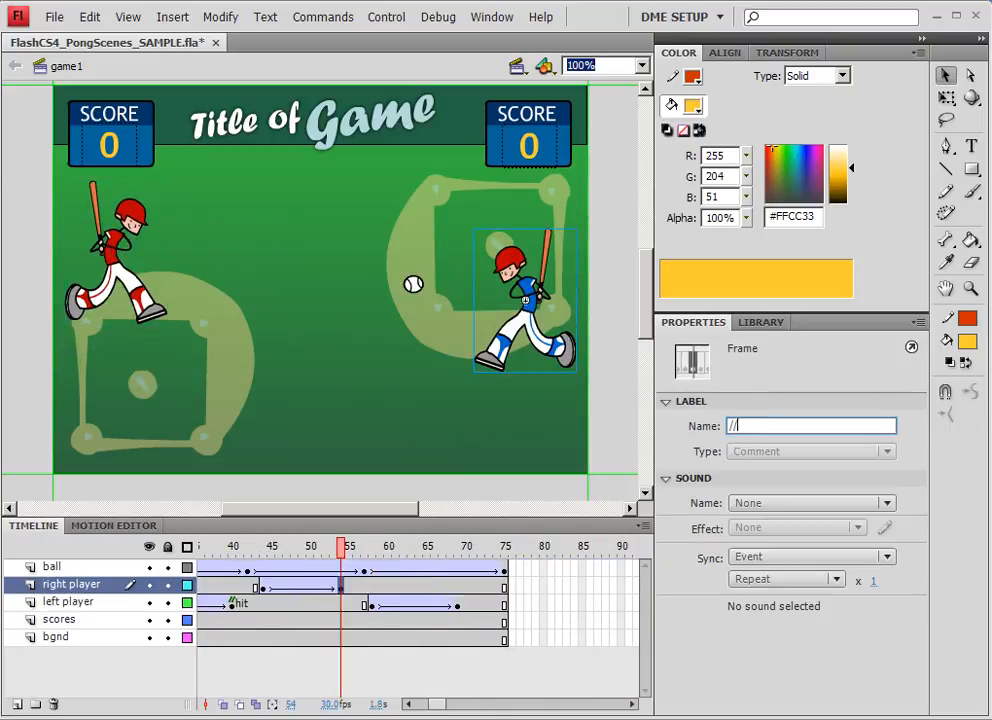
{"action": "type", "text": "hit"}
{"action": "key", "text": "Return"}
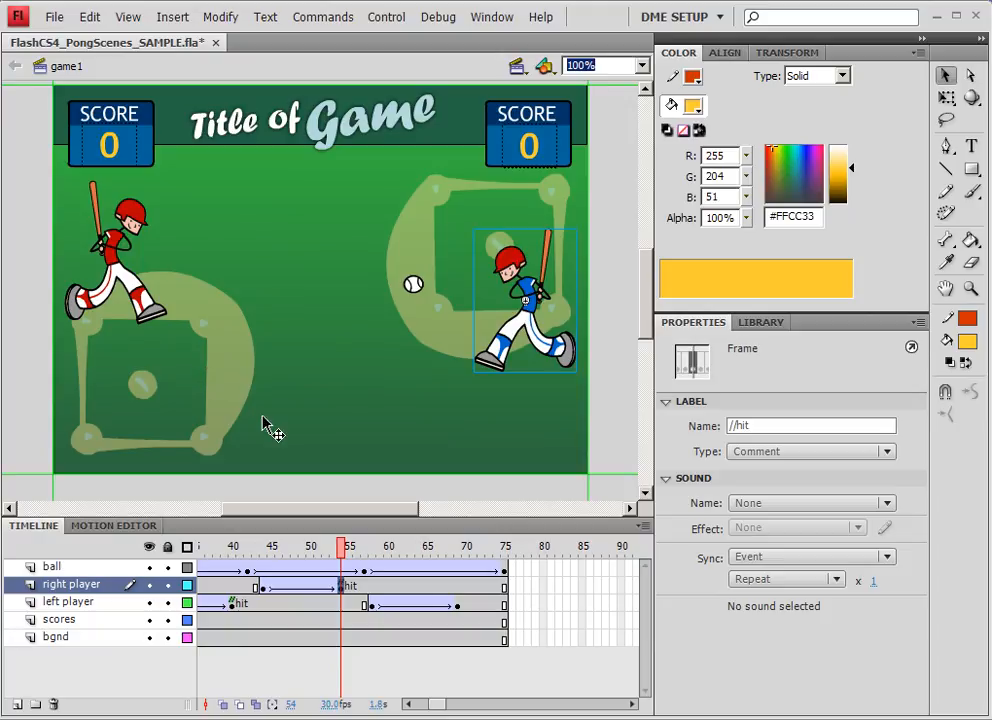
Extend all five layers with additional frames to about frame 114 and return the playhead to frame 1.
{"action": "left_click_drag", "start_coordinate": [381, 554], "coordinate": [454, 569]}
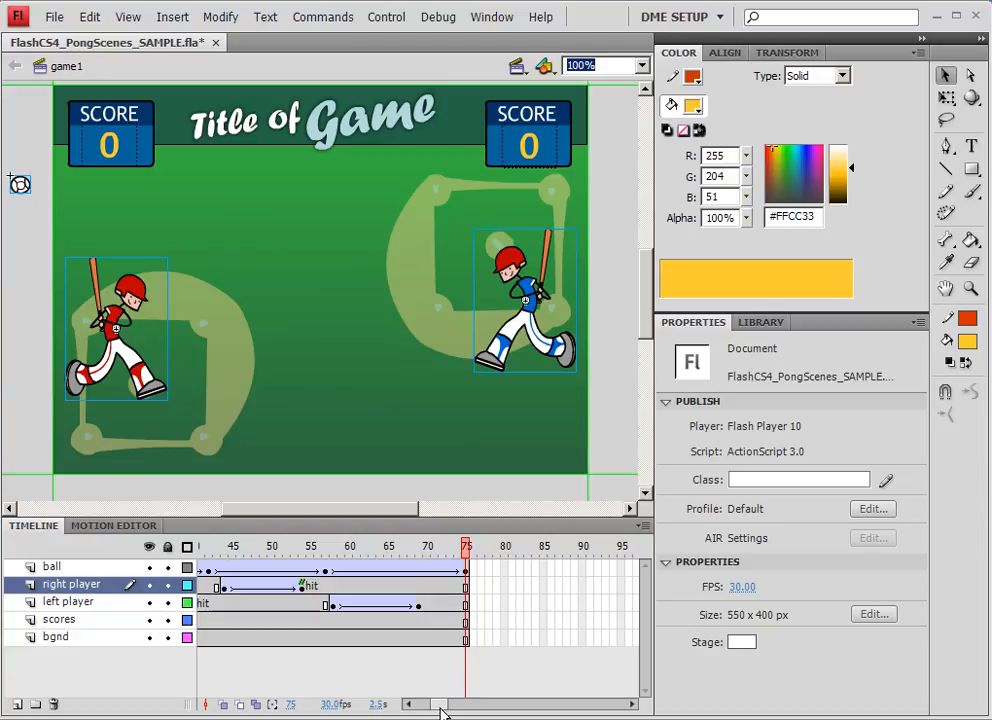
{"action": "left_click_drag", "start_coordinate": [441, 710], "coordinate": [454, 709]}
{"action": "left_click_drag", "start_coordinate": [424, 638], "coordinate": [440, 580]}
{"action": "right_click", "coordinate": [423, 567]}
{"action": "left_click", "coordinate": [460, 216]}
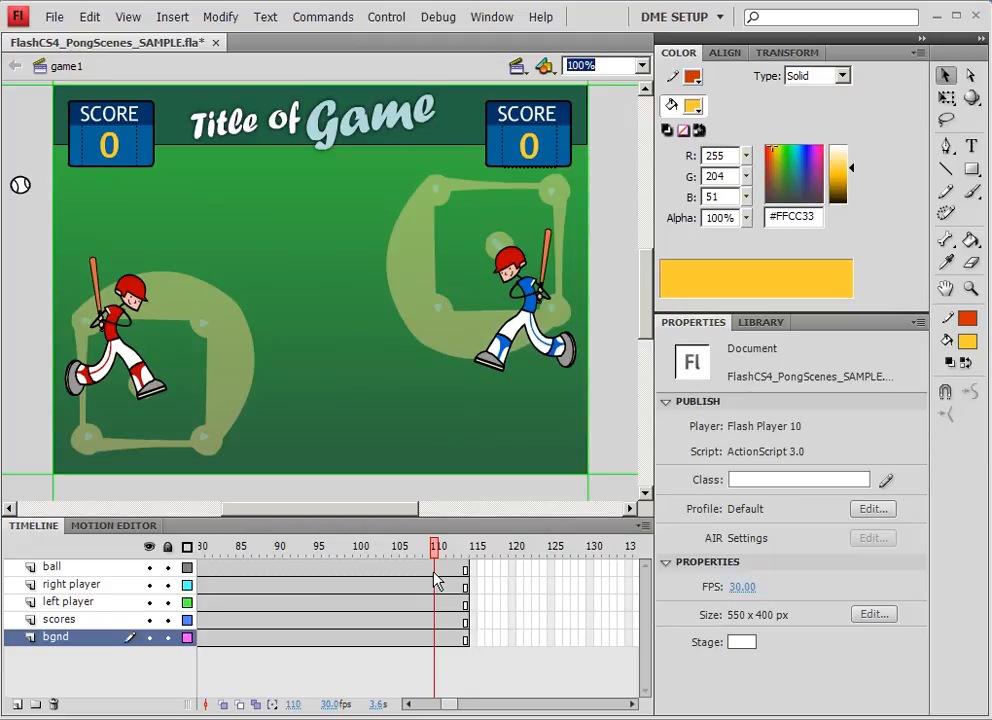
{"action": "left_click_drag", "start_coordinate": [370, 555], "coordinate": [200, 548]}
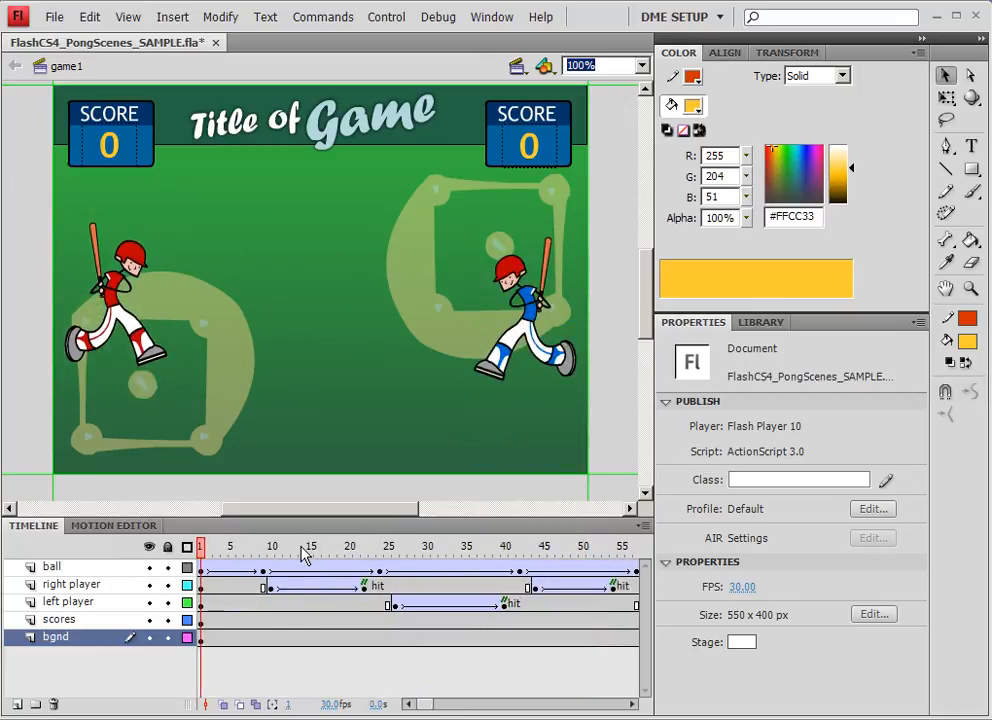